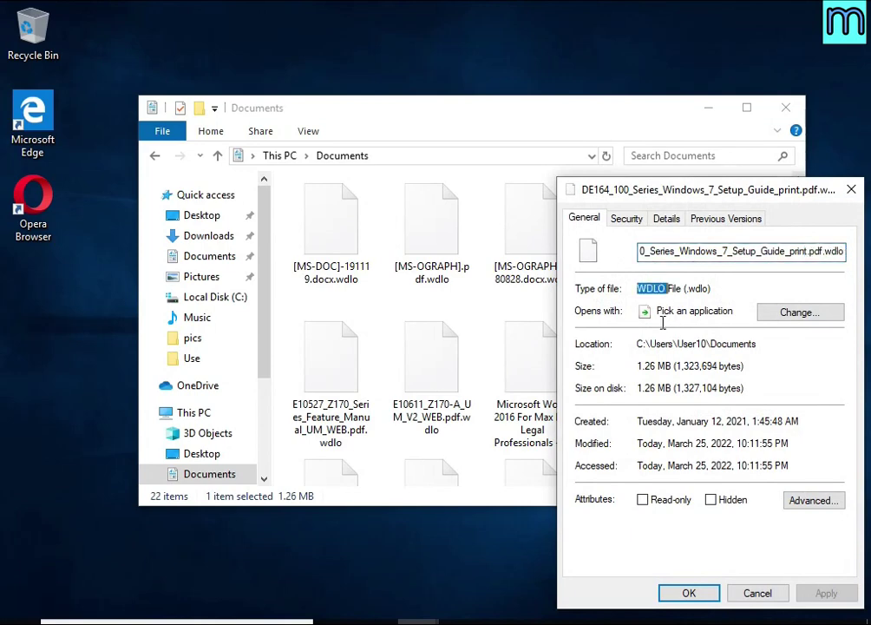
Close the properties and rename DE164_100_Series_Windows_7_Setup_Guide_print.pdf.wdlo to DE164_100_Series_Windows_7_Setup_Guide_print.pdf, accepting the extension change.
{"action": "key", "text": "Escape"}
{"action": "right_click", "coordinate": [733, 291]}
{"action": "left_click", "coordinate": [710, 492]}
{"action": "key", "text": "End"}
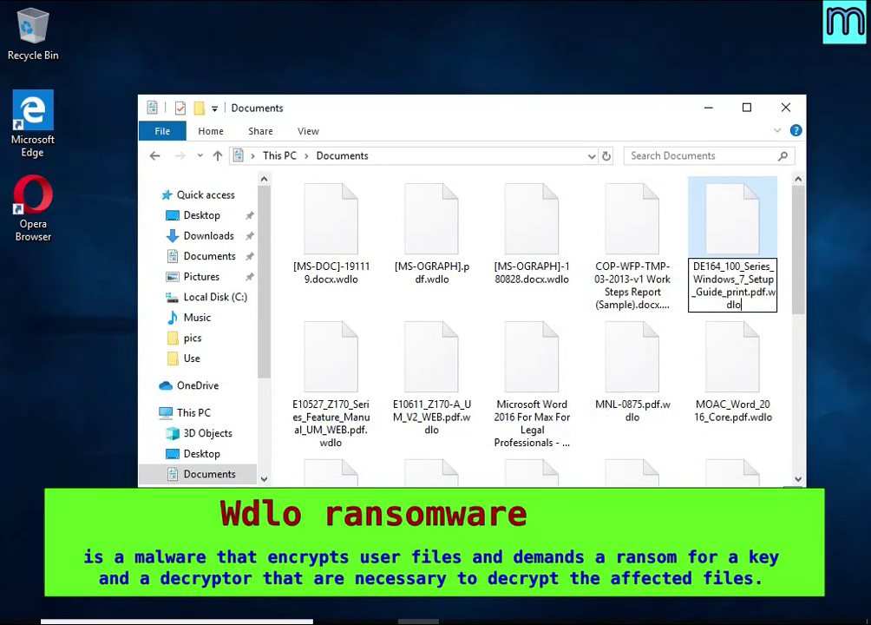
{"action": "key", "text": "BackSpace"}
{"action": "key", "text": "BackSpace"}
{"action": "key", "text": "BackSpace"}
{"action": "key", "text": "BackSpace"}
{"action": "key", "text": "BackSpace"}
{"action": "key", "text": "Return"}
{"action": "left_click", "coordinate": [511, 323]}
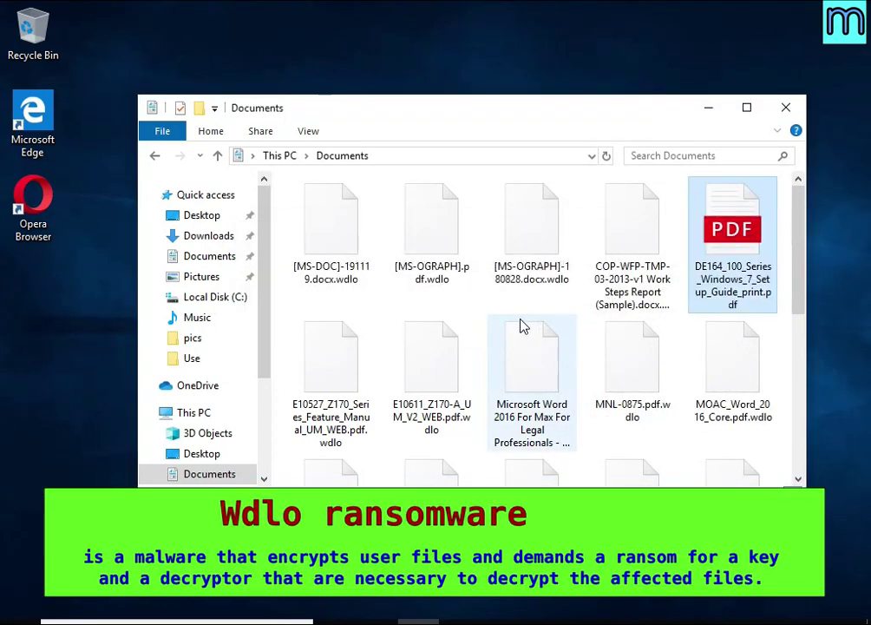
Check the file type of DE164_100_Series_Windows_7_Setup_Guide_print.pdf in its properties.
{"action": "right_click", "coordinate": [733, 229]}
{"action": "left_click", "coordinate": [759, 471]}
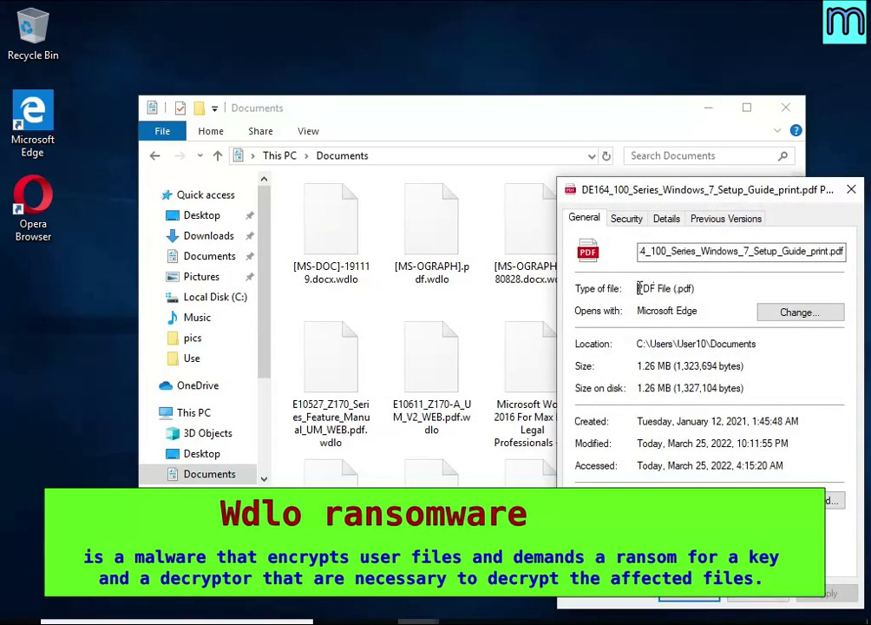
{"action": "left_click_drag", "start_coordinate": [638, 288], "coordinate": [694, 288]}
{"action": "key", "text": "Escape"}
Try to open the DE164 setup guide PDF with Microsoft Edge, and close the browser.
{"action": "double_click", "coordinate": [731, 295]}
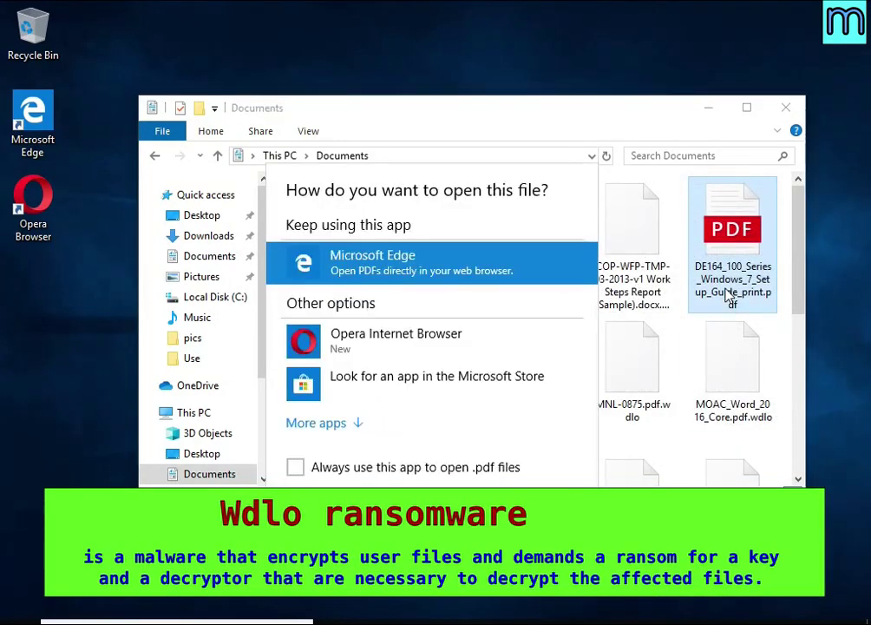
{"action": "double_click", "coordinate": [447, 257]}
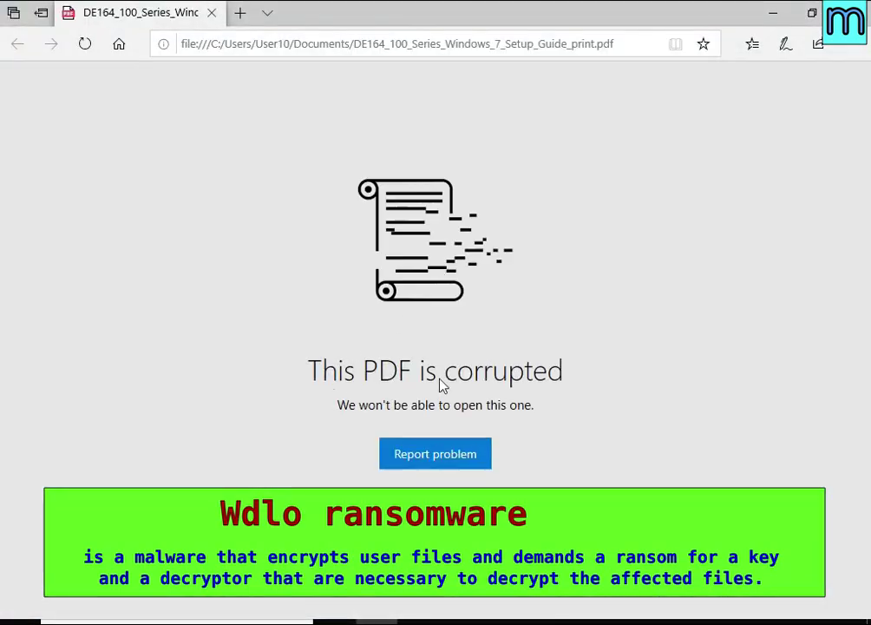
{"action": "key", "text": "alt+F4"}
Rename [MS-OGRAPH]-180828.docx.wdlo in Documents to [MS-OGRAPH]-180828.docx, accepting the extension change.
{"action": "right_click", "coordinate": [551, 278]}
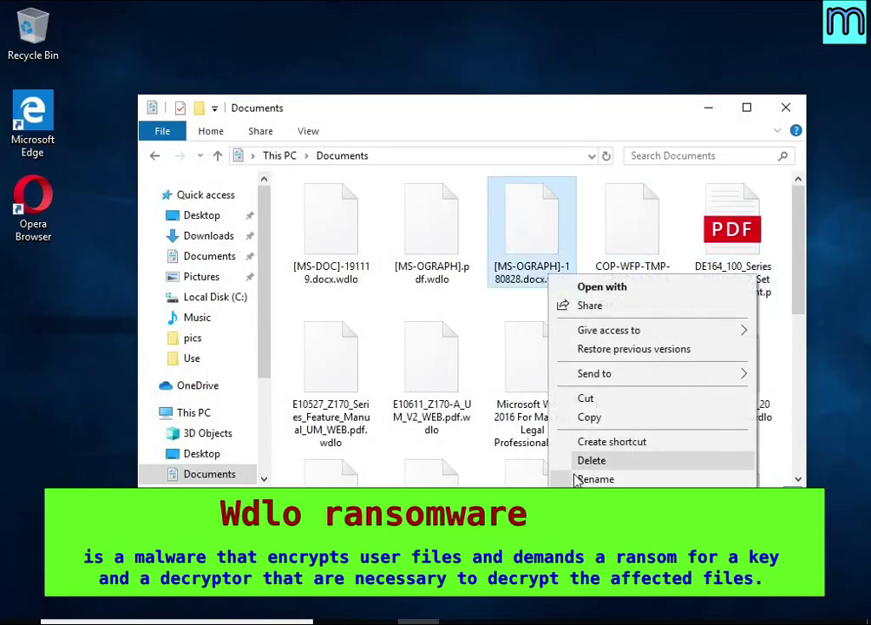
{"action": "left_click", "coordinate": [575, 479]}
{"action": "key", "text": "End"}
{"action": "key", "text": "BackSpace"}
{"action": "key", "text": "BackSpace"}
{"action": "key", "text": "BackSpace"}
{"action": "key", "text": "BackSpace"}
{"action": "key", "text": "BackSpace"}
{"action": "key", "text": "Return"}
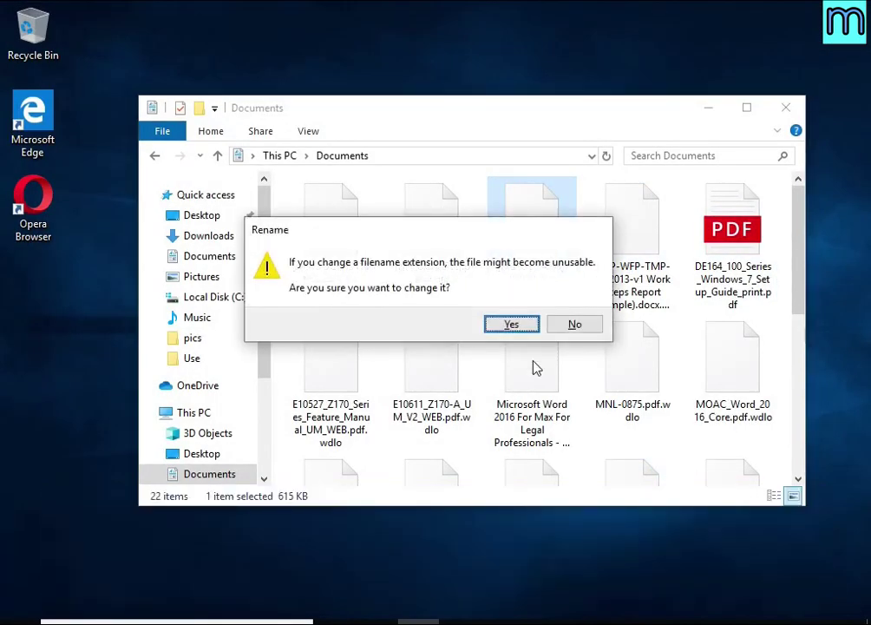
{"action": "key", "text": "Return"}
Try to open and repair [MS-OGRAPH]-180828.docx in LibreOffice, and dismiss its dialog.
{"action": "double_click", "coordinate": [534, 278]}
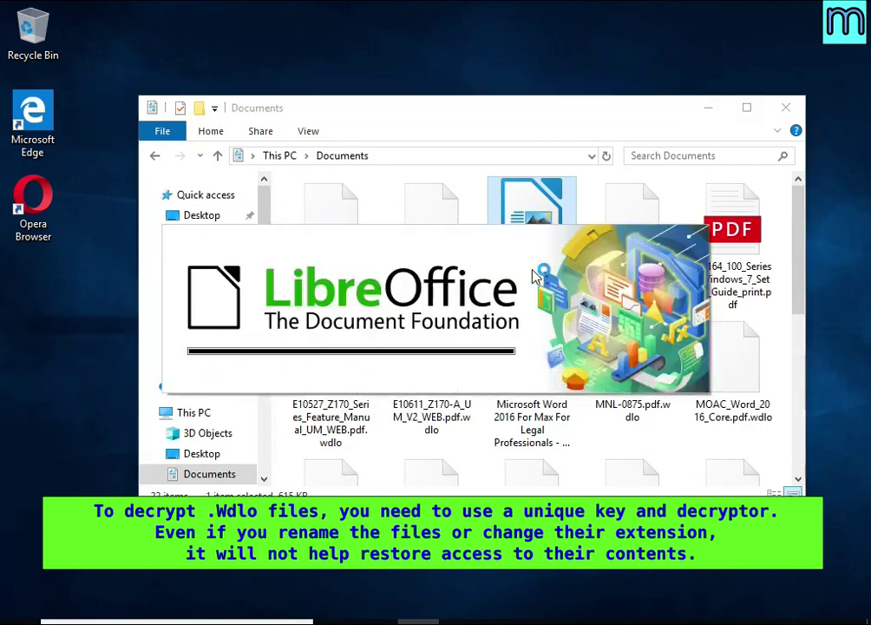
{"action": "left_click", "coordinate": [516, 402]}
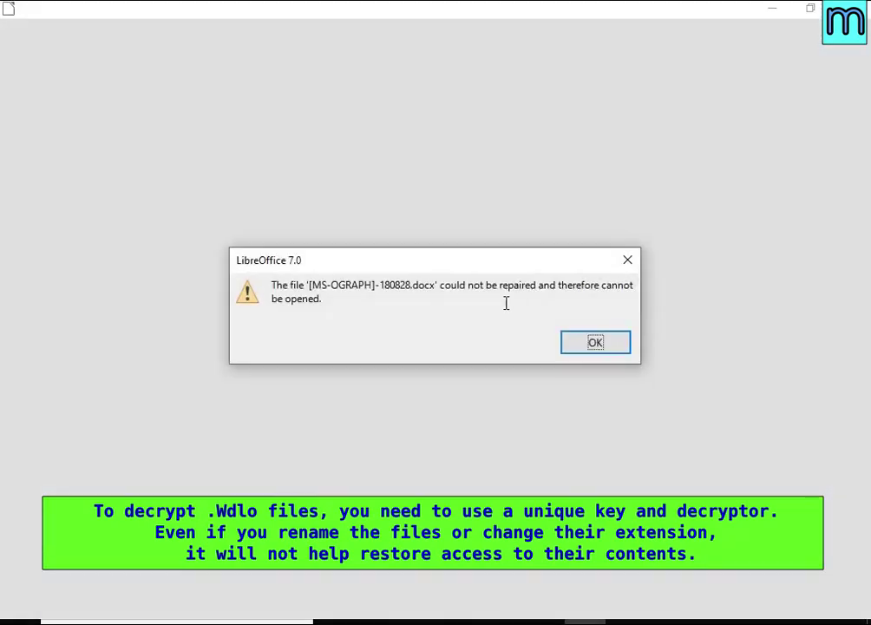
{"action": "left_click_drag", "start_coordinate": [437, 284], "coordinate": [538, 285]}
{"action": "left_click", "coordinate": [608, 346]}
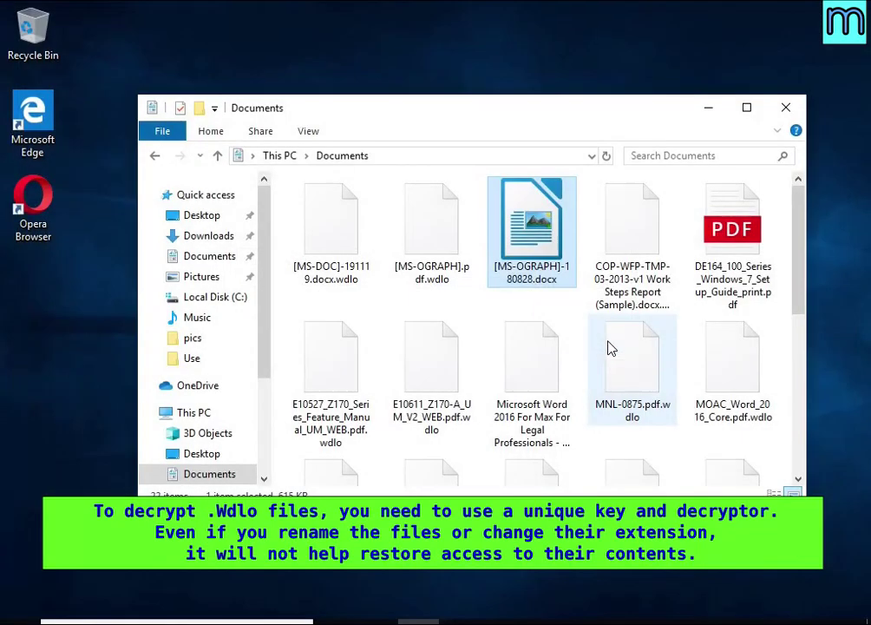
Go to the Pictures folder and try to open Chrysanthemum.jpg.wdlo, leaving without choosing an app.
{"action": "left_click", "coordinate": [207, 278]}
{"action": "double_click", "coordinate": [545, 291]}
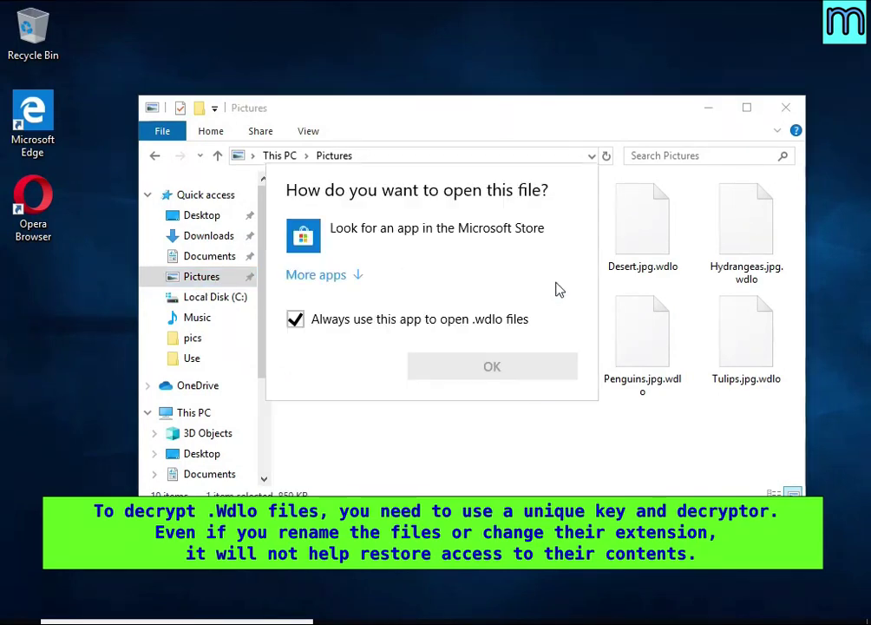
{"action": "left_click", "coordinate": [449, 382]}
Rename Koala.jpg.wdlo in Pictures to Koala.jpg, accepting the extension change.
{"action": "right_click", "coordinate": [450, 382]}
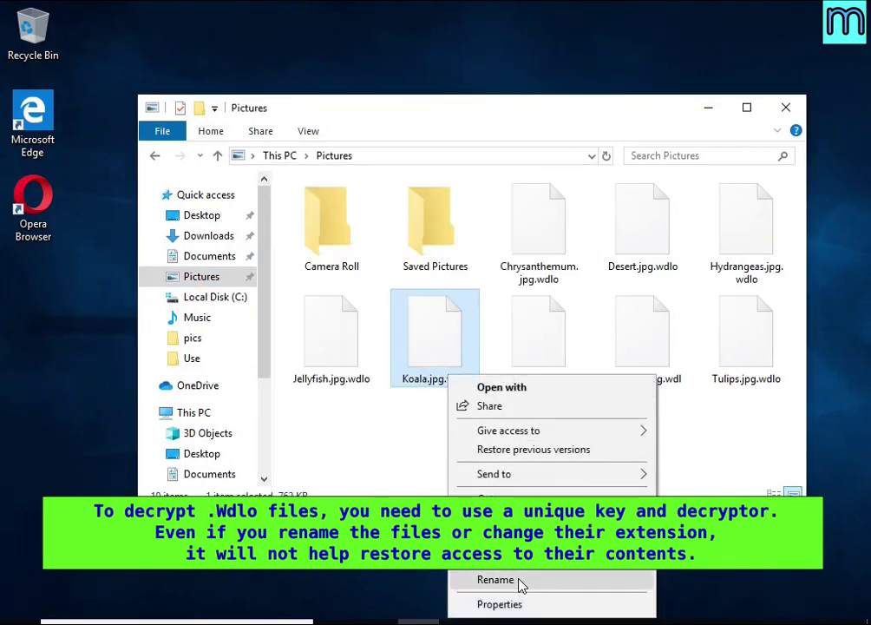
{"action": "left_click", "coordinate": [519, 578]}
{"action": "key", "text": "End"}
{"action": "key", "text": "BackSpace"}
{"action": "key", "text": "BackSpace"}
{"action": "key", "text": "BackSpace"}
{"action": "key", "text": "BackSpace"}
{"action": "key", "text": "BackSpace"}
{"action": "key", "text": "Return"}
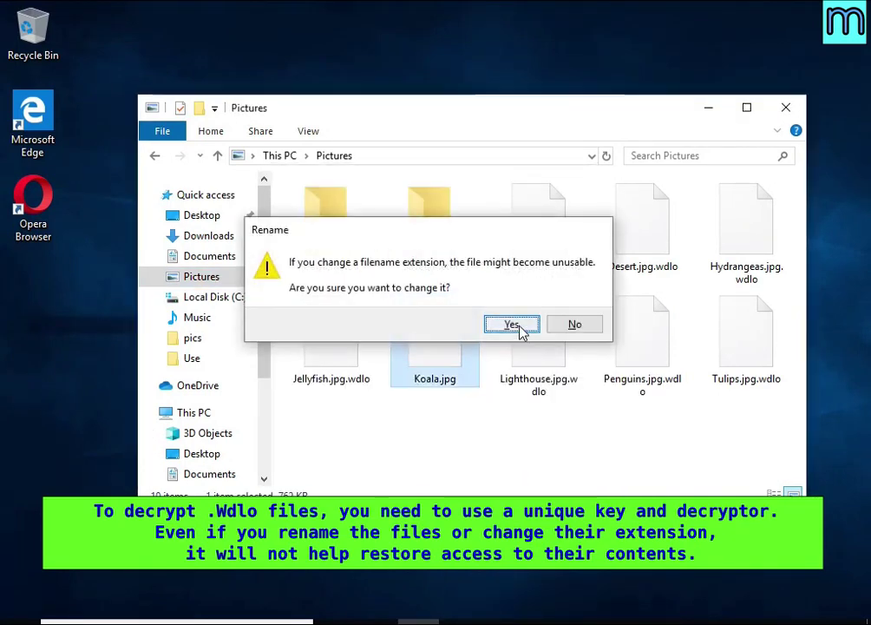
{"action": "left_click", "coordinate": [520, 326]}
Try to view Koala.jpg in Photos, and close both the viewer and the Pictures folder.
{"action": "double_click", "coordinate": [453, 356]}
{"action": "key", "text": "Escape"}
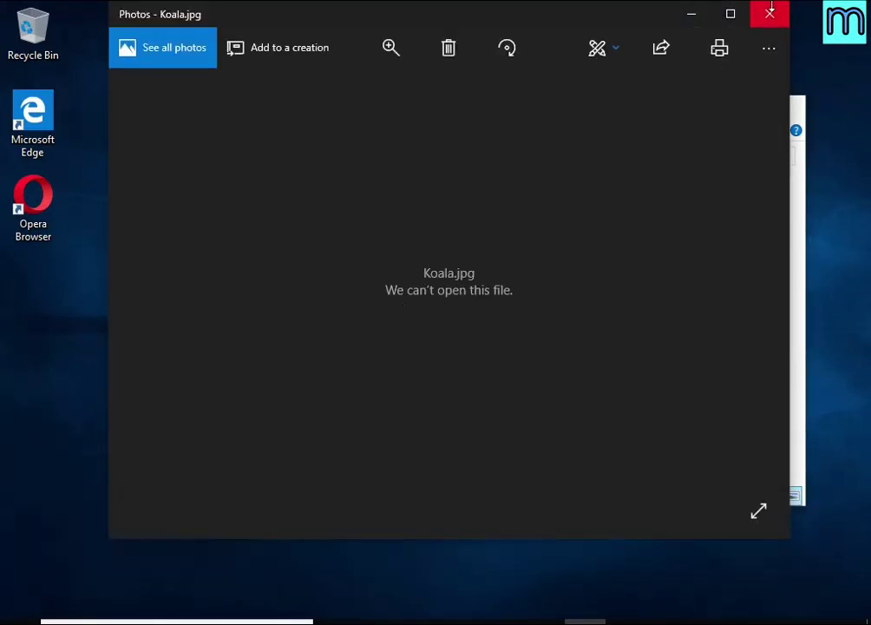
{"action": "left_click", "coordinate": [769, 13]}
{"action": "left_click", "coordinate": [787, 108]}
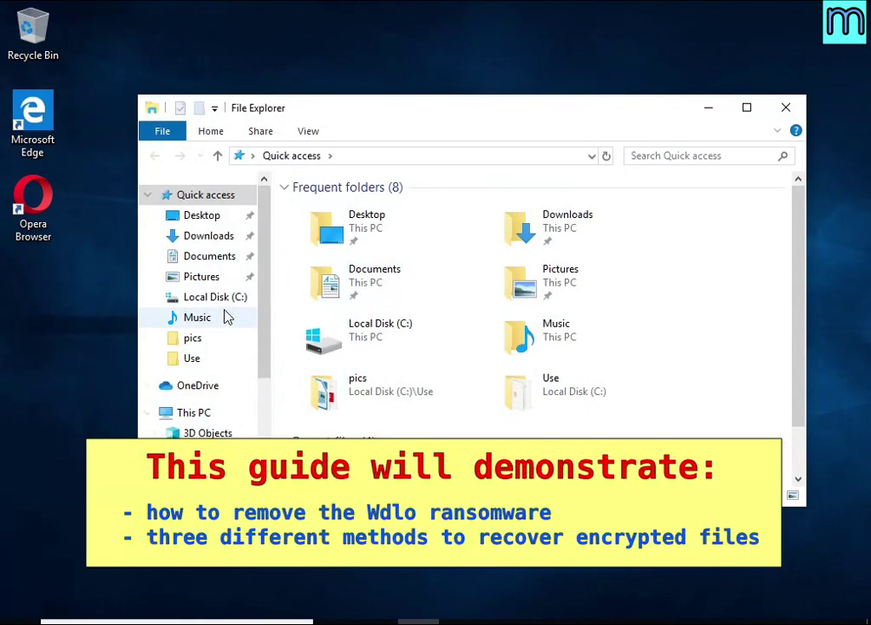
Read the ransom note _readme.txt on Local Disk (C:), highlighting the sentence about encrypted files, and close it and the folder.
{"action": "left_click", "coordinate": [214, 296]}
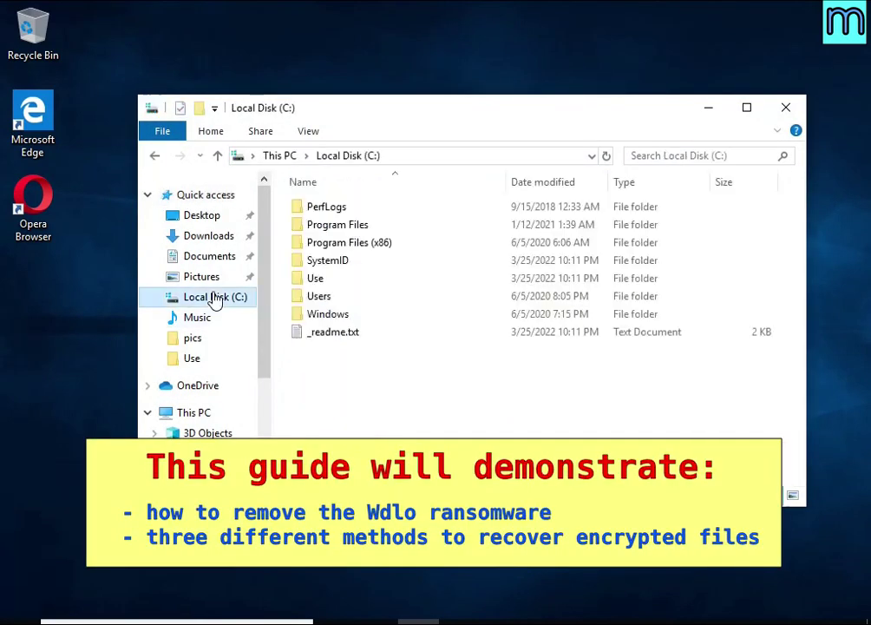
{"action": "left_click", "coordinate": [332, 335]}
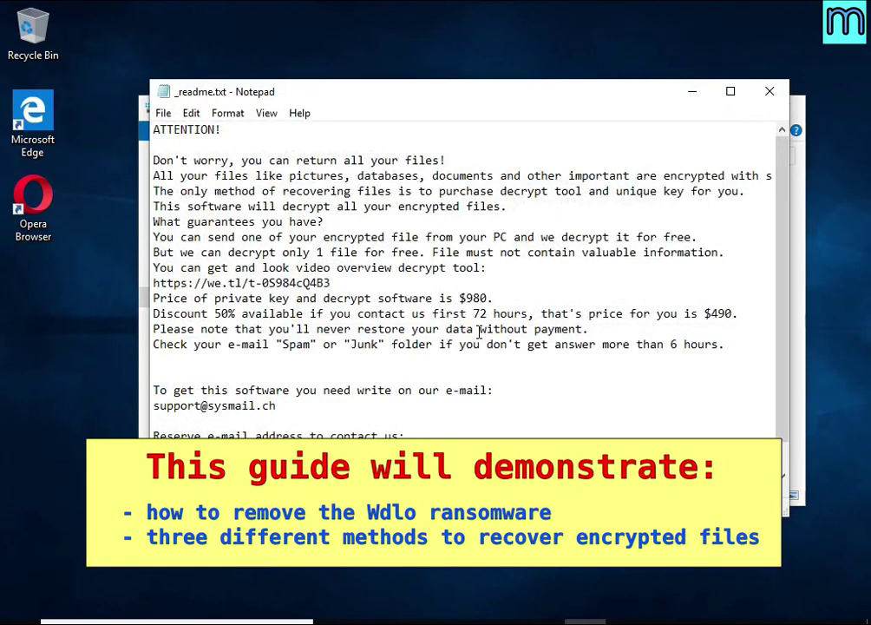
{"action": "left_click_drag", "start_coordinate": [153, 177], "coordinate": [726, 177]}
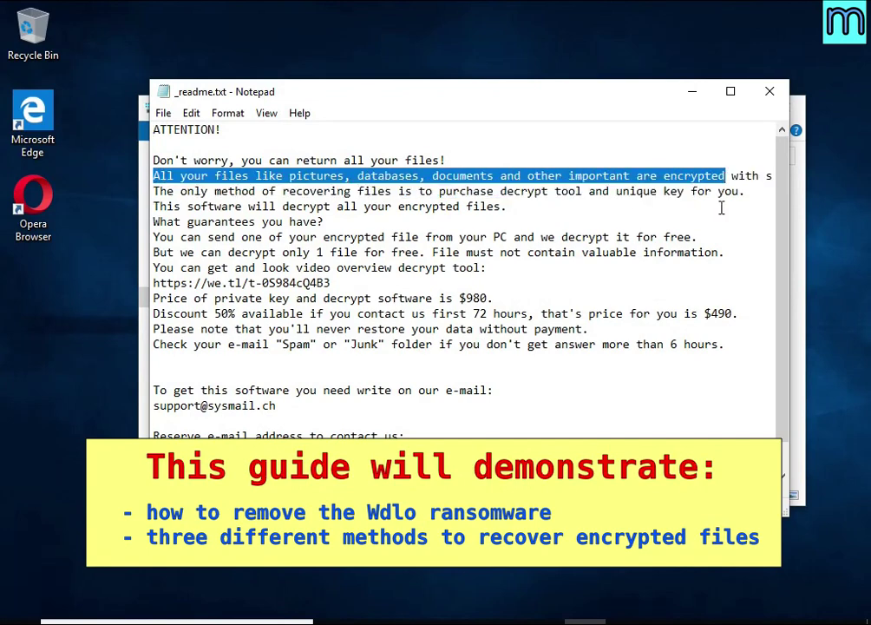
{"action": "double_click", "coordinate": [701, 176]}
{"action": "double_click", "coordinate": [702, 176]}
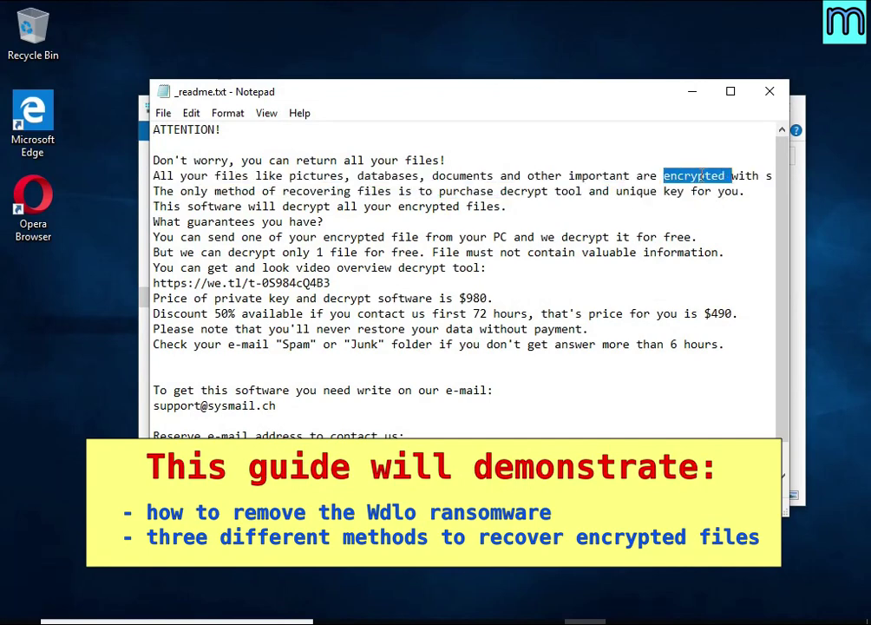
{"action": "left_click", "coordinate": [770, 91]}
{"action": "left_click", "coordinate": [786, 109]}
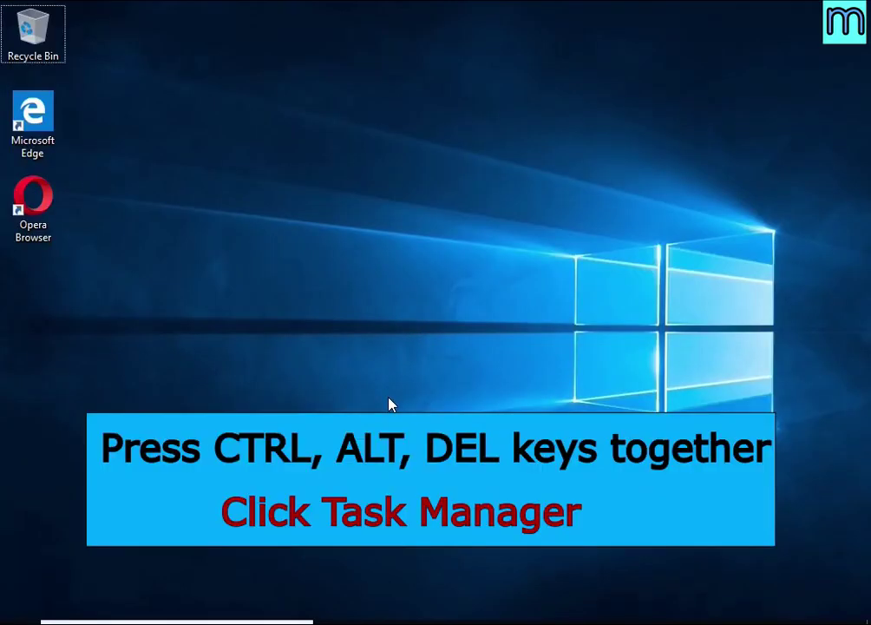
Open Task Manager and end the background process DB07.exe (32 bit).
{"action": "key", "text": "ctrl+alt+Delete"}
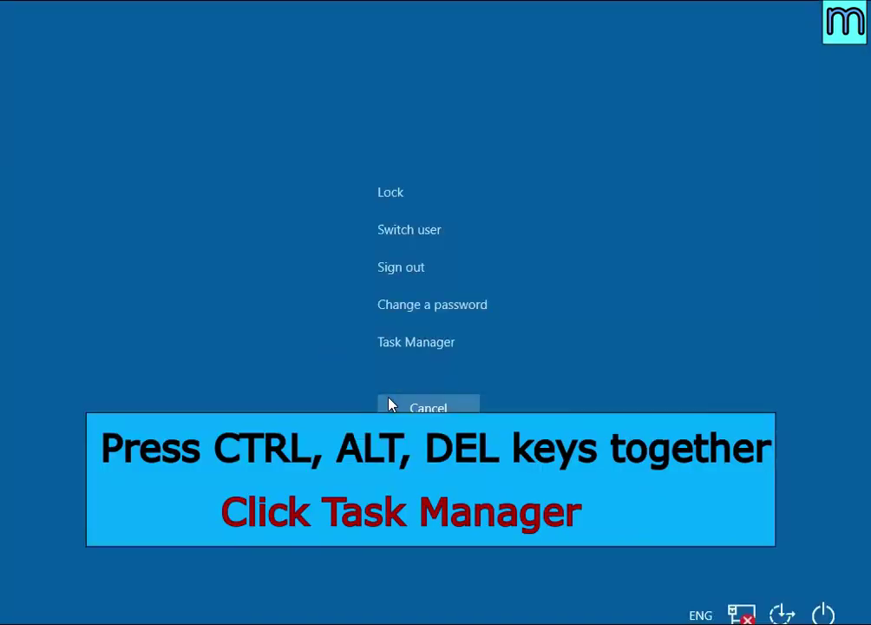
{"action": "left_click", "coordinate": [445, 352]}
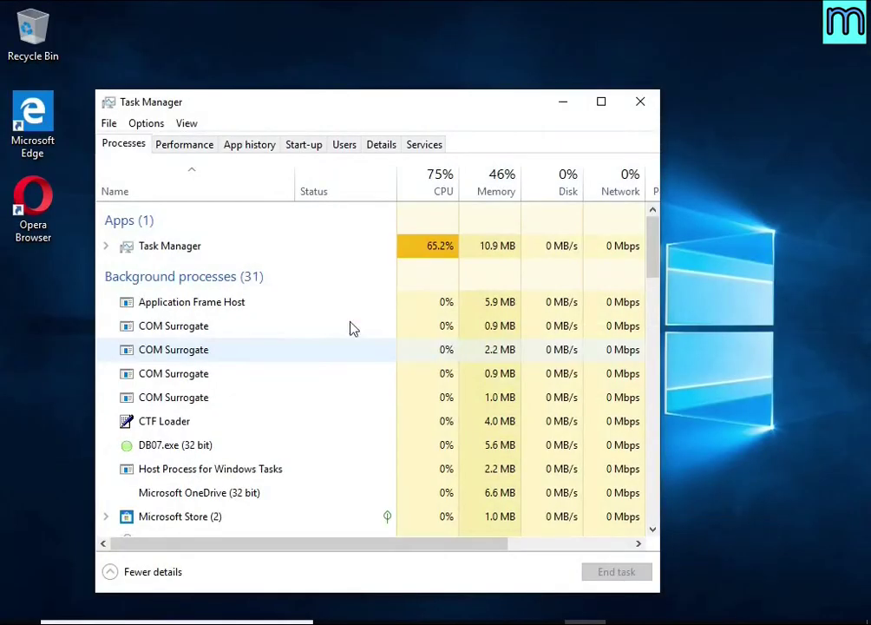
{"action": "scroll", "coordinate": [323, 321], "scroll_direction": "down", "scroll_amount": 1}
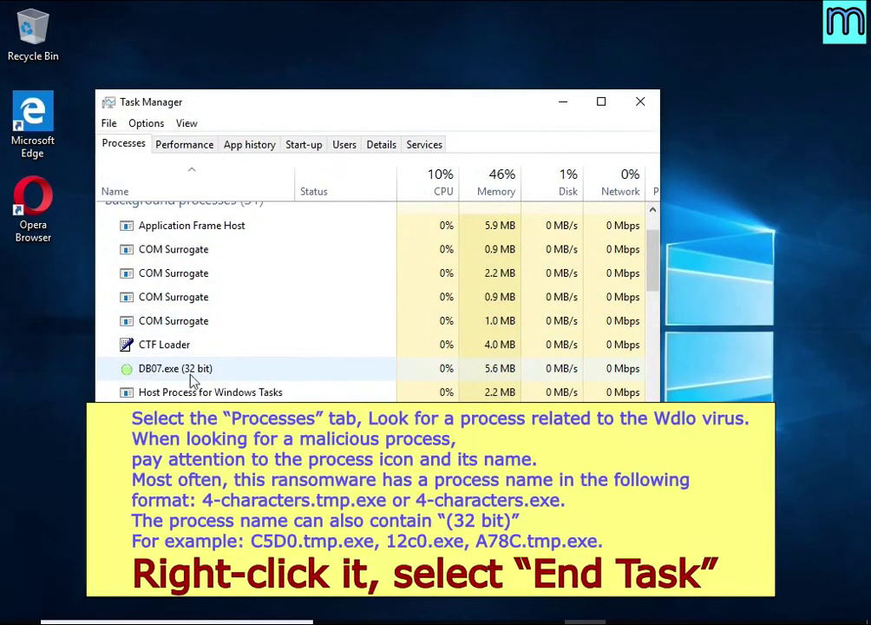
{"action": "left_click", "coordinate": [333, 372]}
{"action": "right_click", "coordinate": [339, 379]}
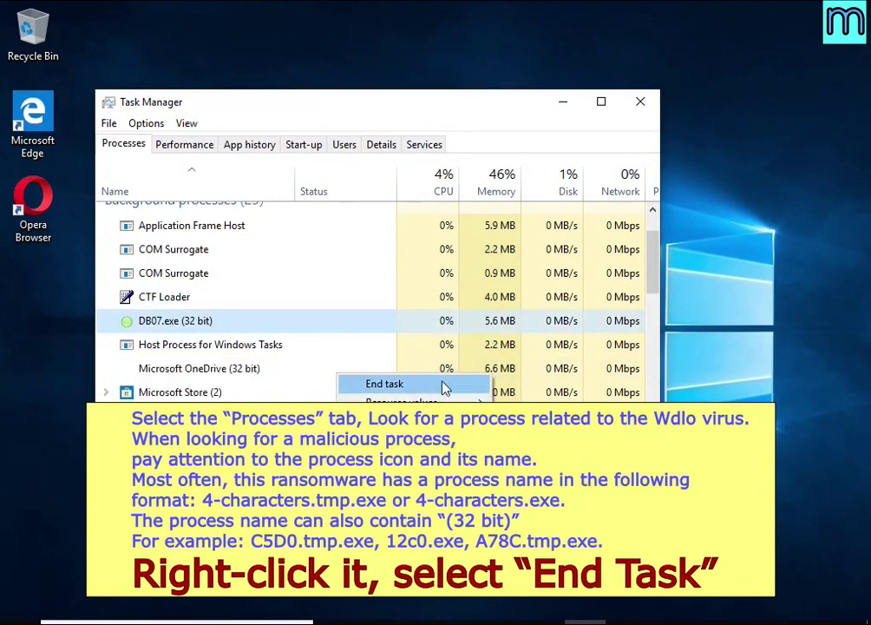
{"action": "left_click", "coordinate": [385, 383]}
Look through the remaining background and Windows processes for other suspicious entries.
{"action": "scroll", "coordinate": [266, 350], "scroll_direction": "down", "scroll_amount": 3}
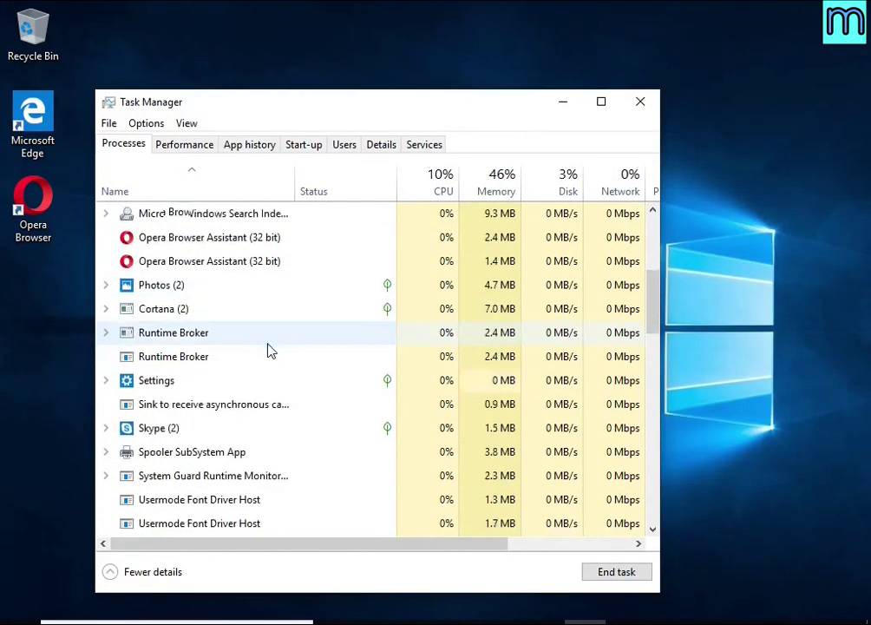
{"action": "scroll", "coordinate": [267, 349], "scroll_direction": "down", "scroll_amount": 8}
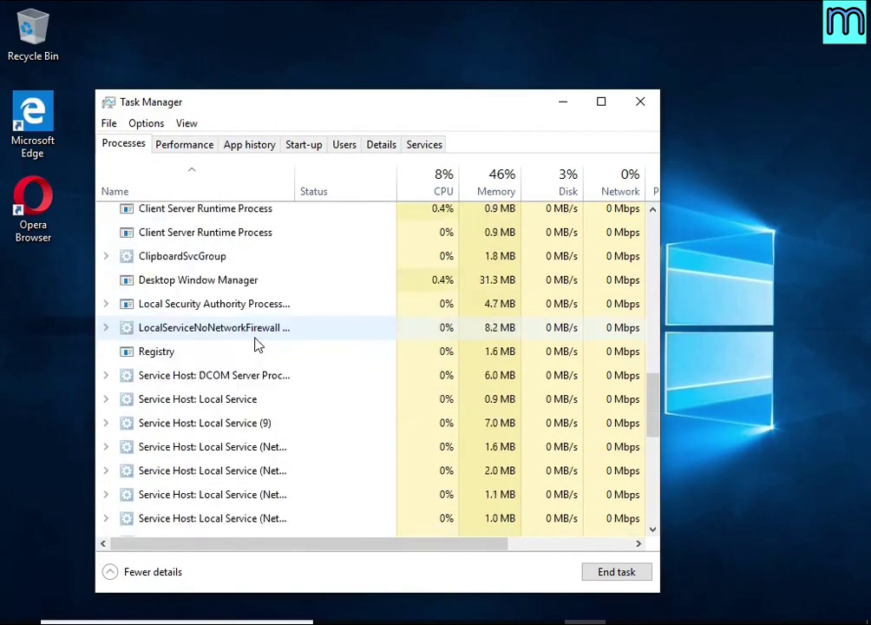
{"action": "scroll", "coordinate": [255, 346], "scroll_direction": "down", "scroll_amount": 6}
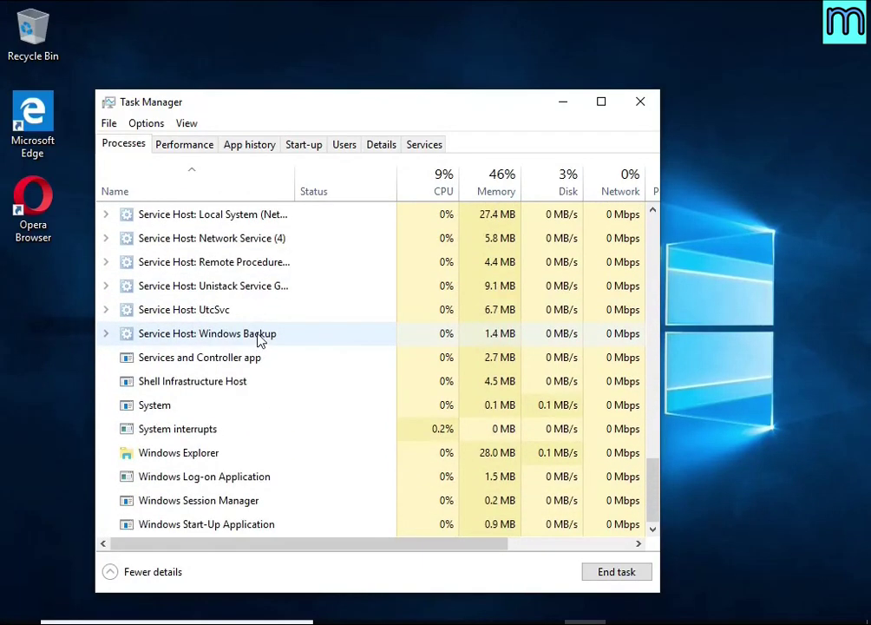
{"action": "scroll", "coordinate": [258, 343], "scroll_direction": "up", "scroll_amount": 8}
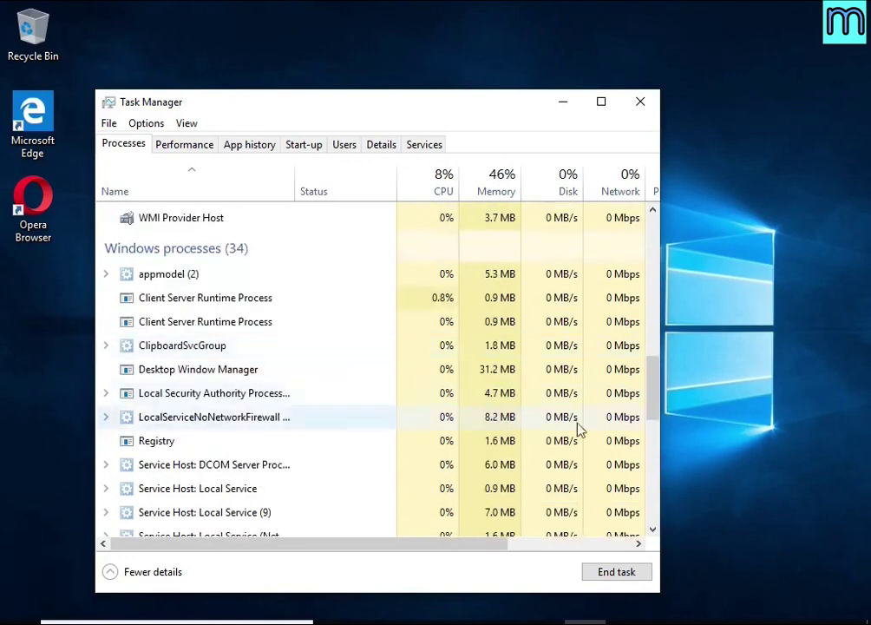
{"action": "left_click_drag", "start_coordinate": [661, 410], "coordinate": [669, 256]}
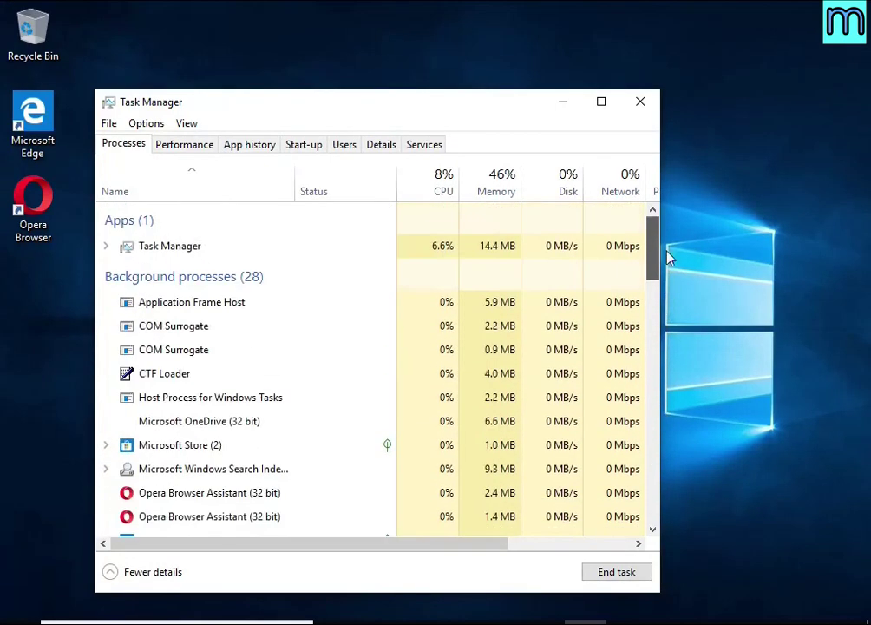
Disable DB07.exe among the start-up programs and close Task Manager.
{"action": "left_click", "coordinate": [305, 148]}
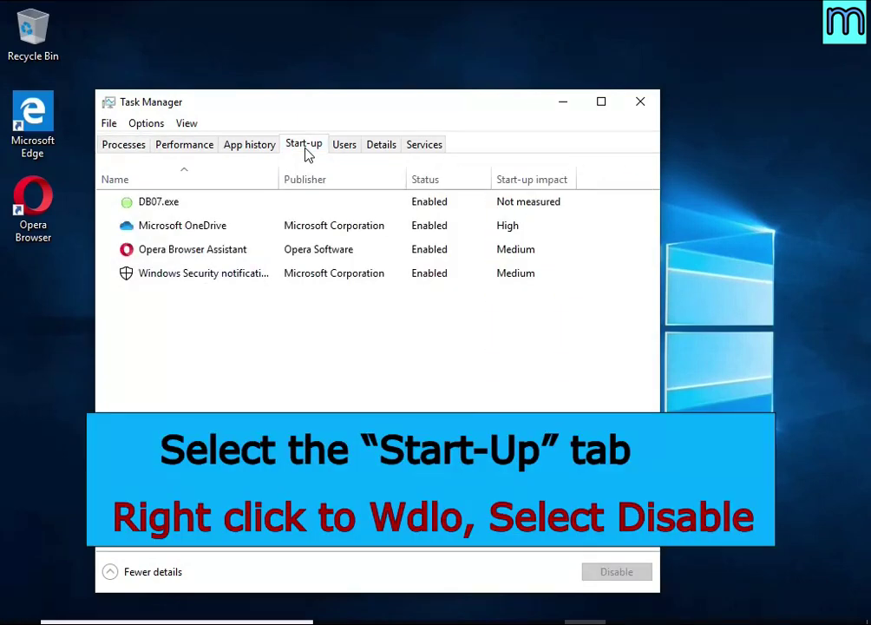
{"action": "left_click", "coordinate": [470, 210]}
{"action": "right_click", "coordinate": [471, 211]}
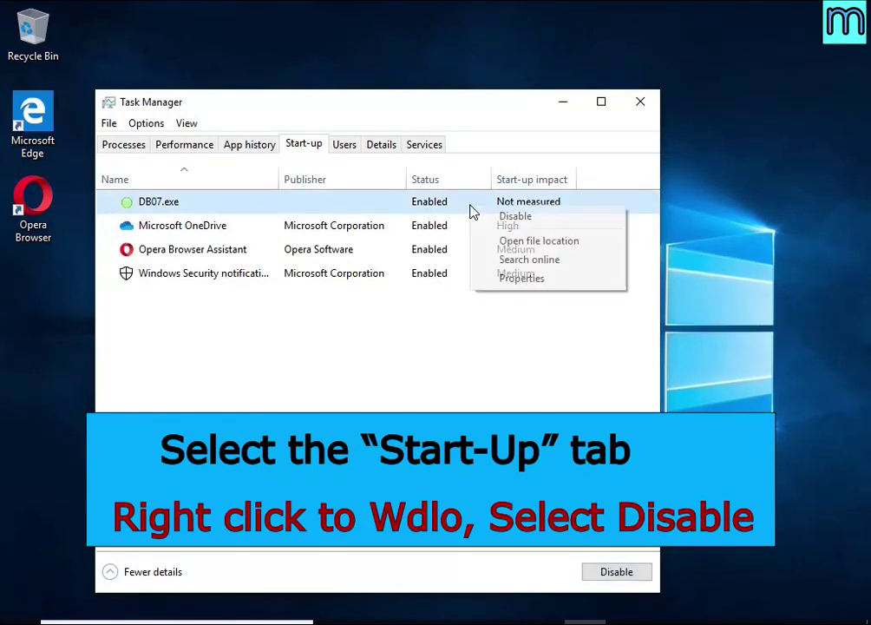
{"action": "left_click", "coordinate": [580, 221]}
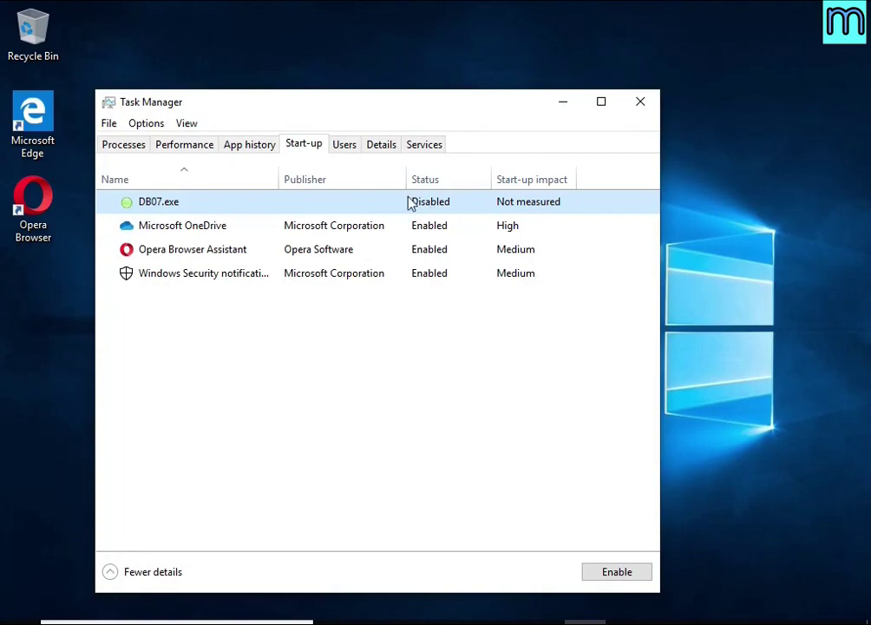
{"action": "left_click", "coordinate": [638, 105]}
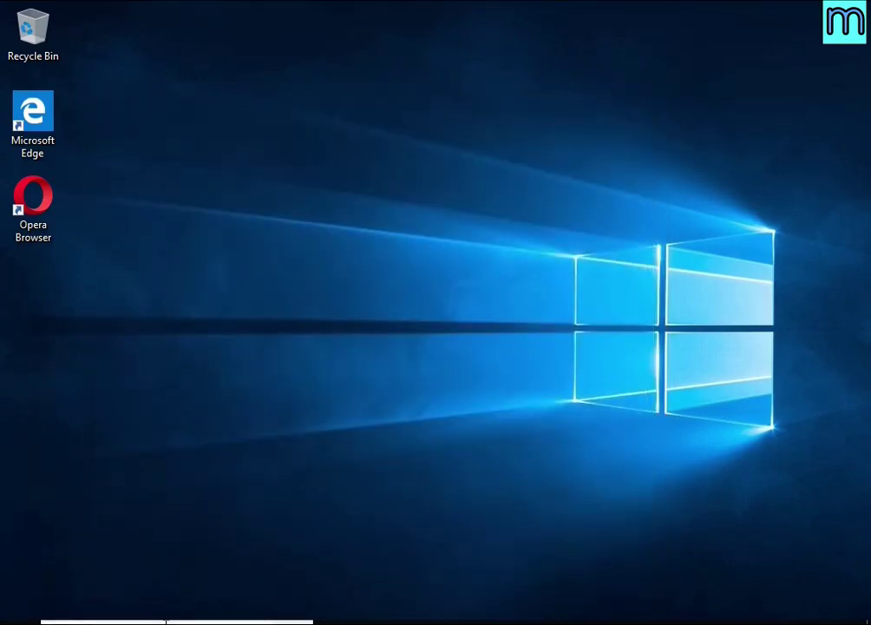
Search Windows for Task Scheduler, open it and reposition its window on the desktop.
{"action": "key", "text": "super"}
{"action": "type", "text": "tas"}
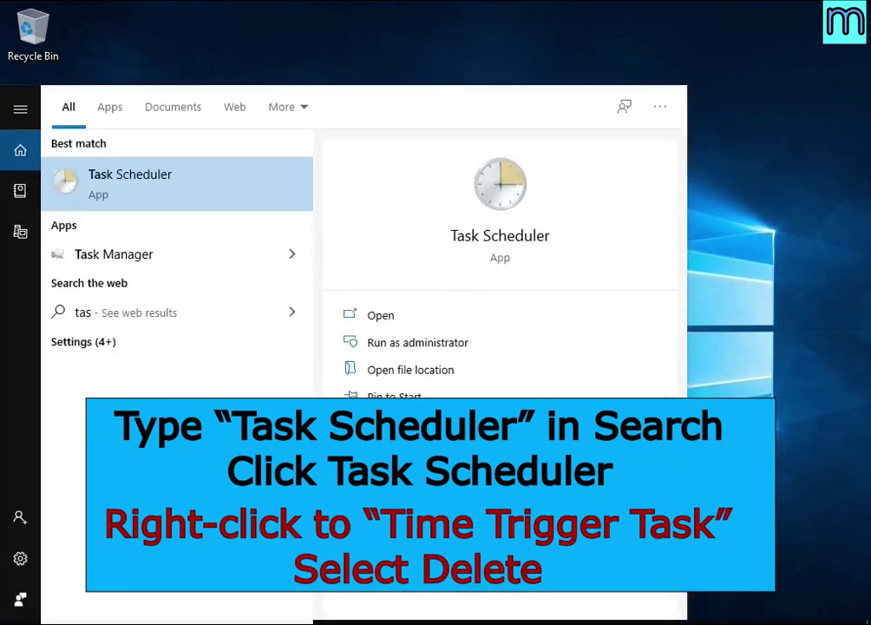
{"action": "type", "text": "k she"}
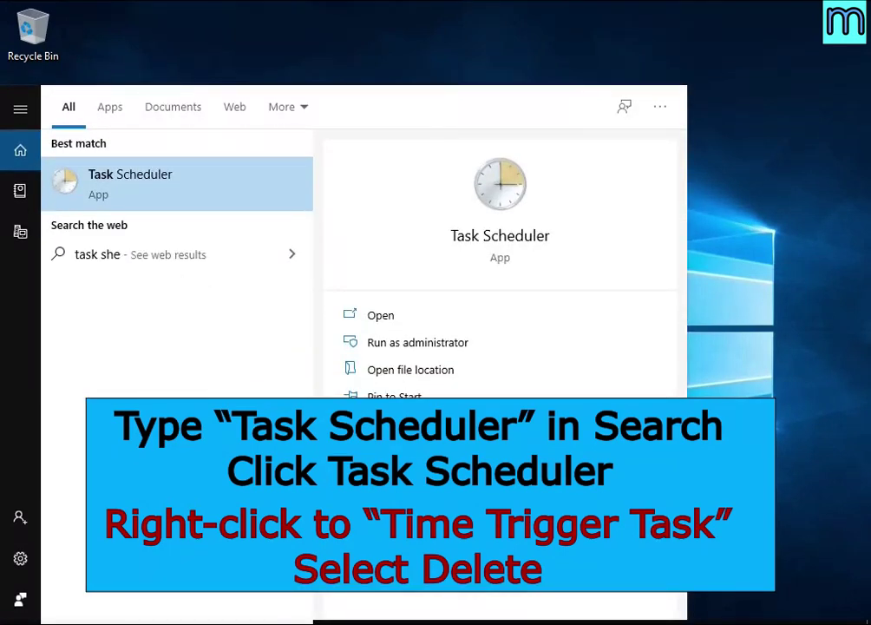
{"action": "left_click", "coordinate": [210, 200]}
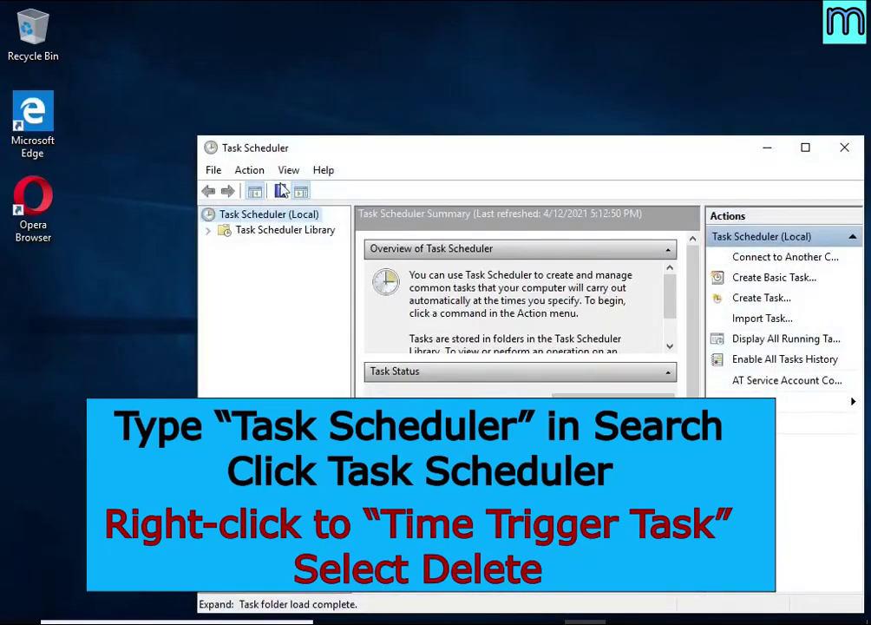
{"action": "left_click_drag", "start_coordinate": [322, 148], "coordinate": [267, 94]}
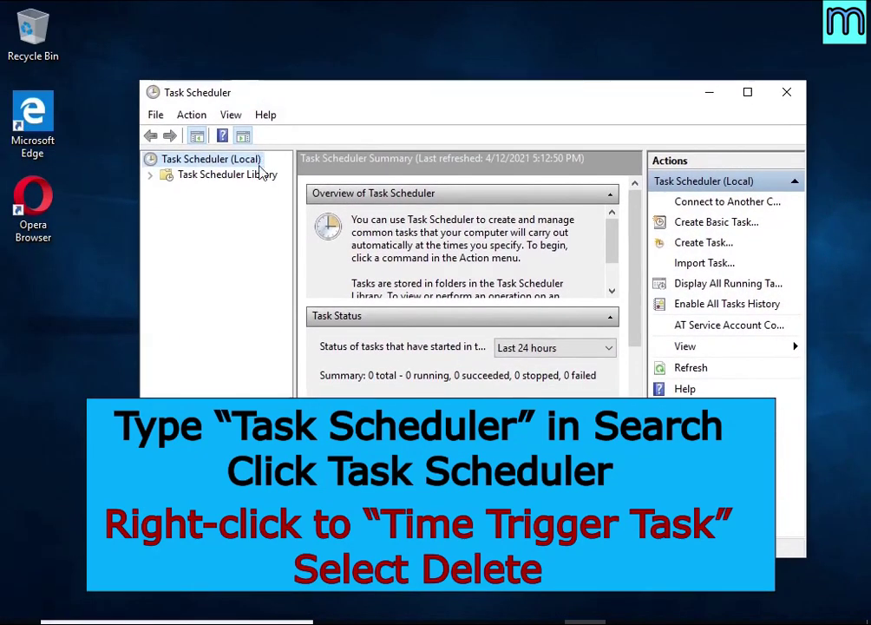
Delete Time Trigger Task from the Task Scheduler Library and close Task Scheduler.
{"action": "left_click", "coordinate": [228, 174]}
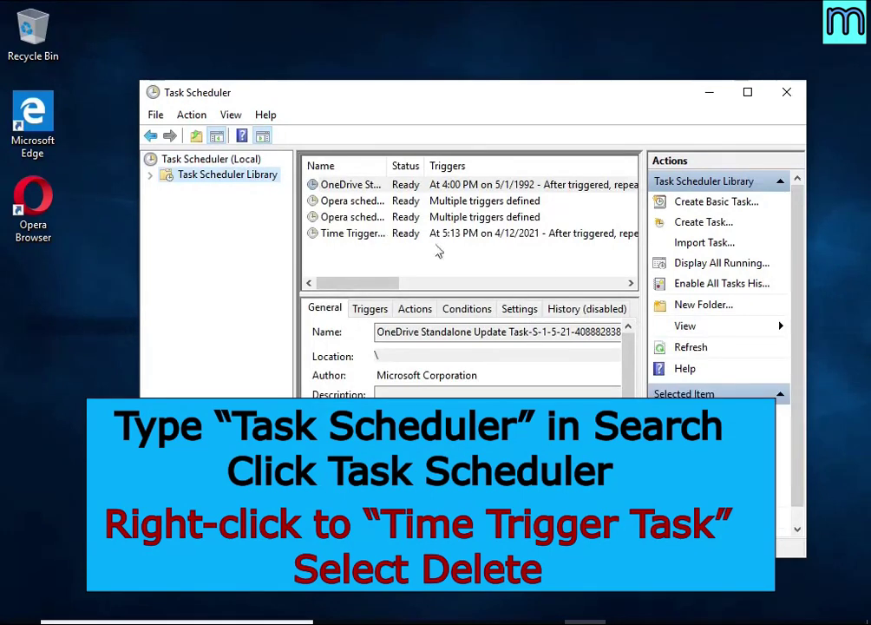
{"action": "left_click", "coordinate": [563, 234]}
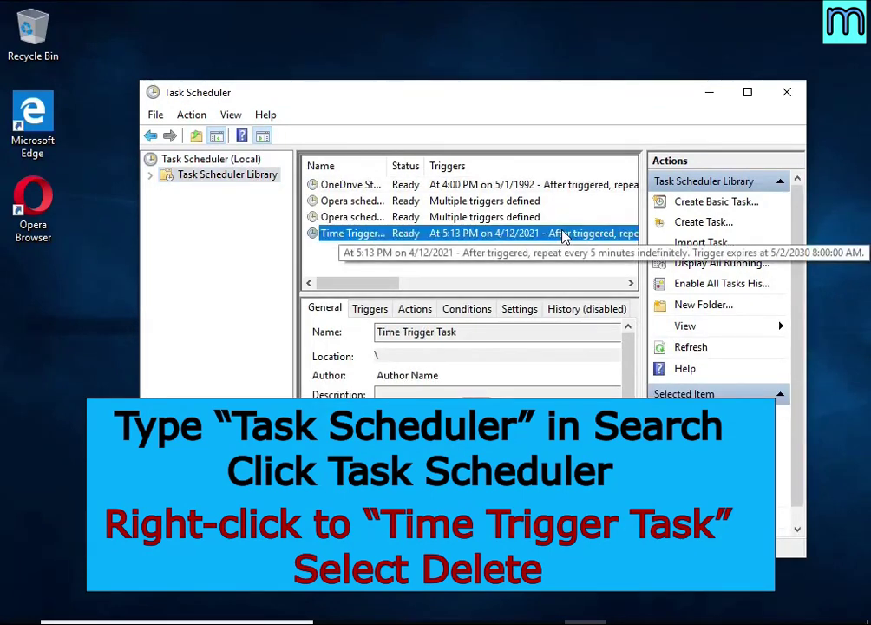
{"action": "right_click", "coordinate": [563, 234]}
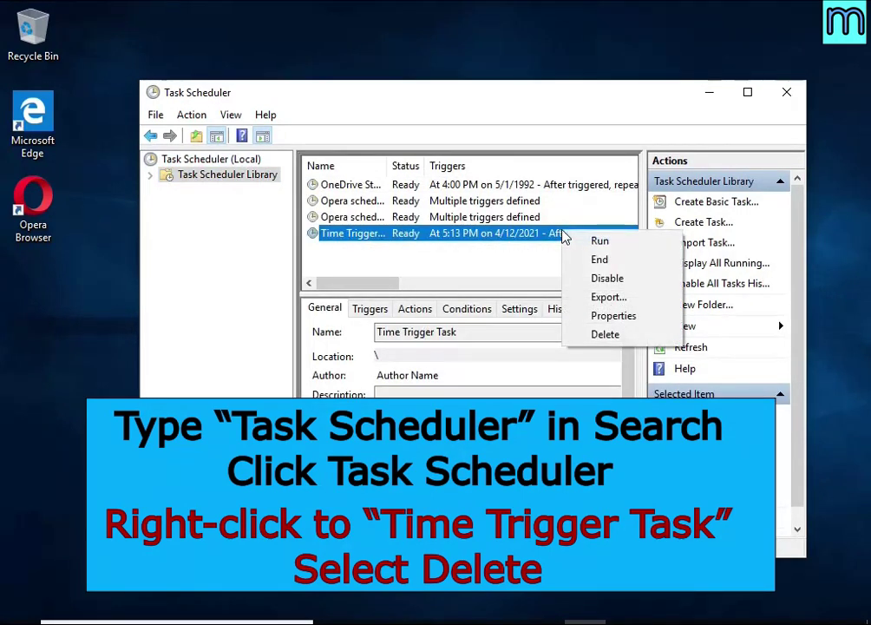
{"action": "left_click", "coordinate": [639, 340]}
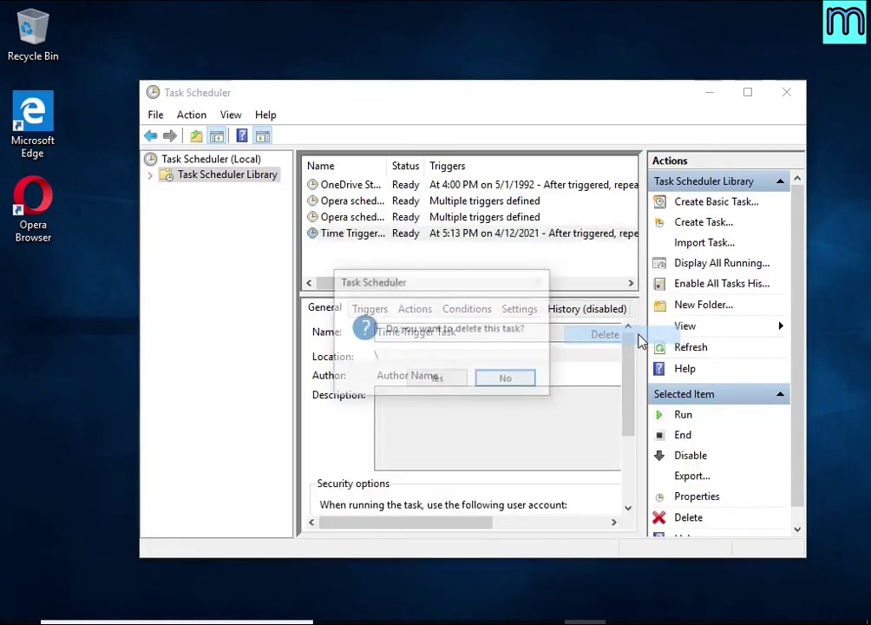
{"action": "left_click", "coordinate": [439, 383]}
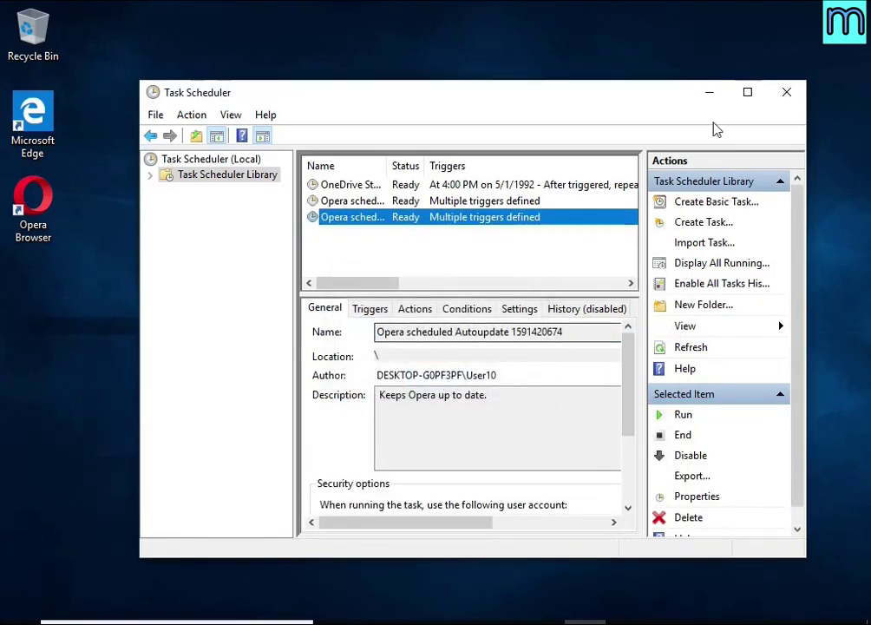
{"action": "left_click", "coordinate": [787, 95]}
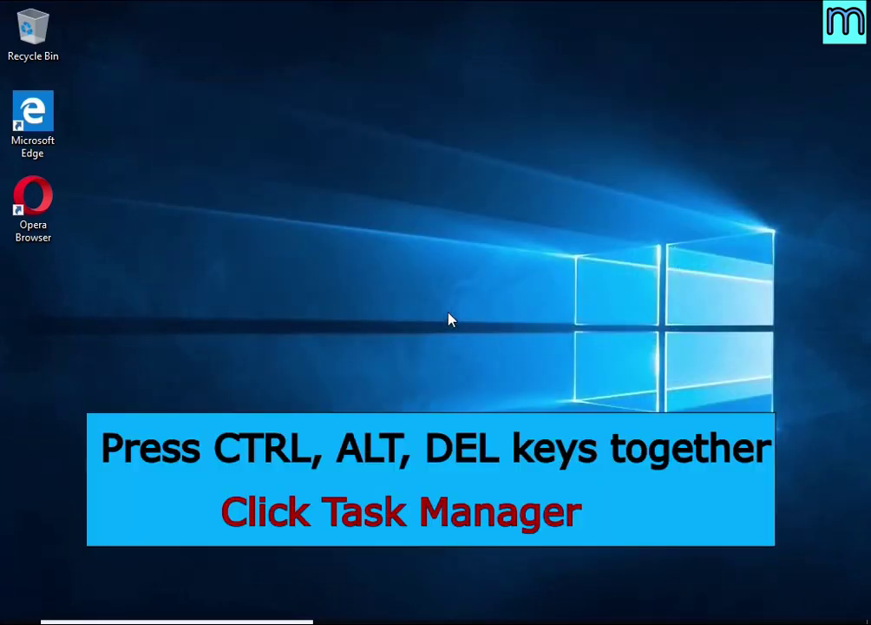
Open the file location of the DB07.exe start-up entry from Task Manager and close Task Manager.
{"action": "key", "text": "ctrl+alt+Delete"}
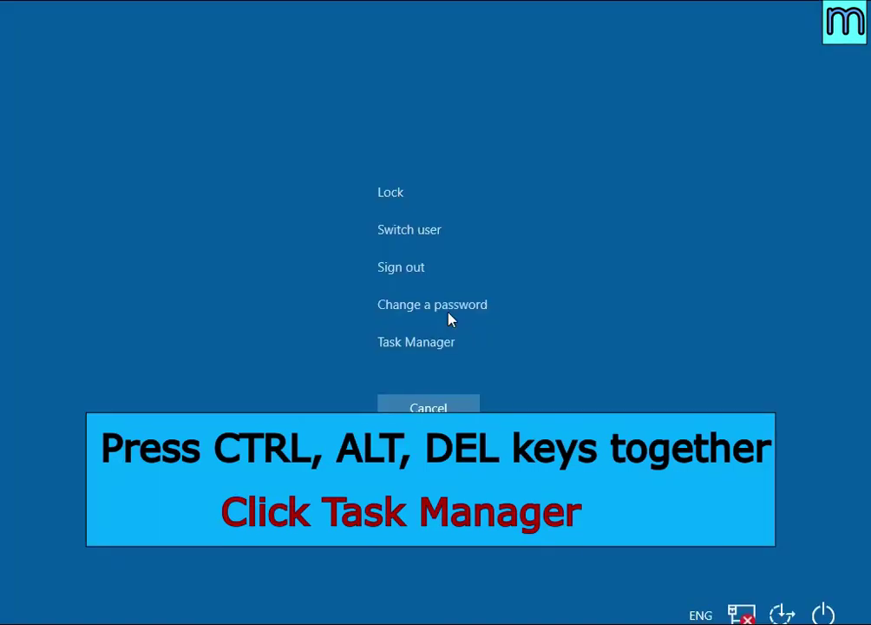
{"action": "left_click", "coordinate": [428, 359]}
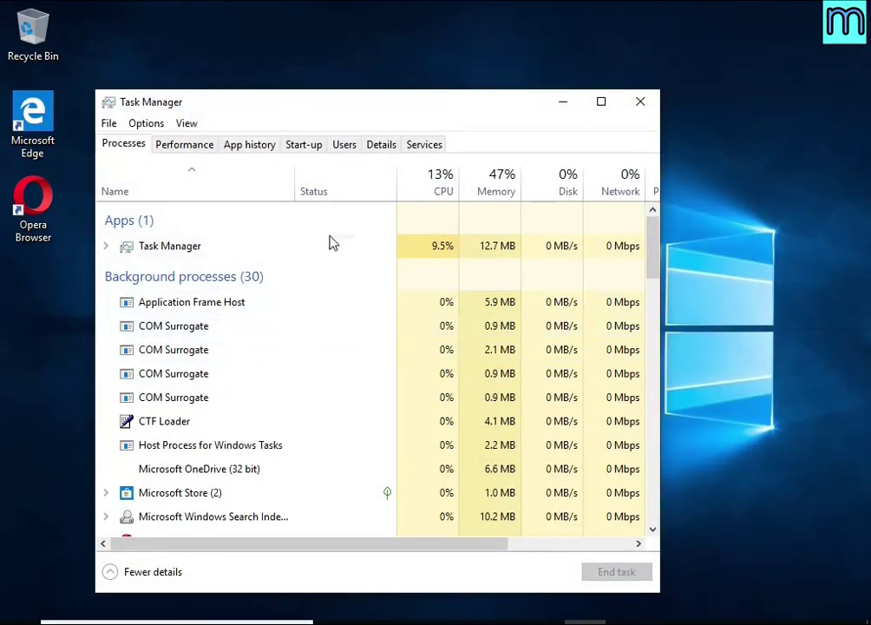
{"action": "left_click", "coordinate": [306, 145]}
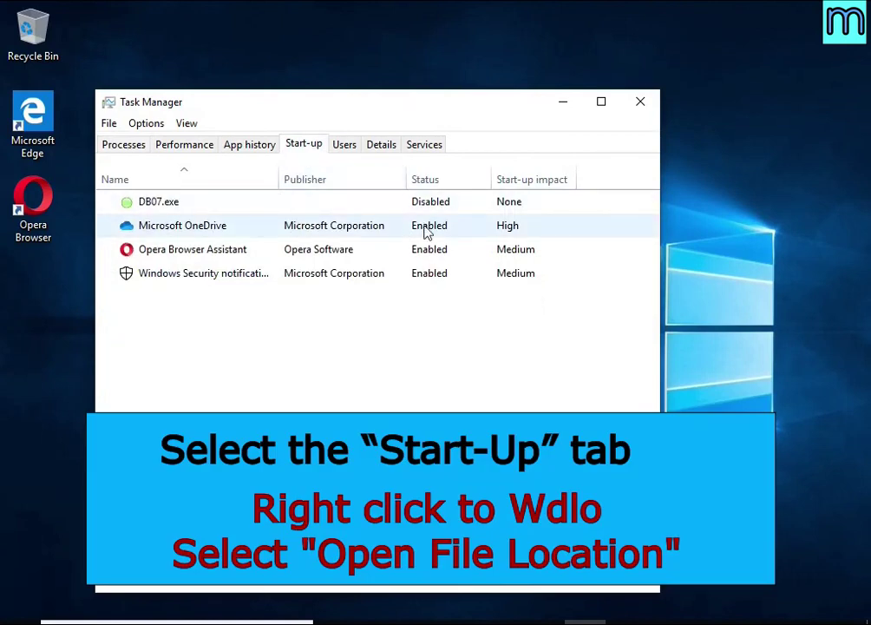
{"action": "right_click", "coordinate": [476, 206]}
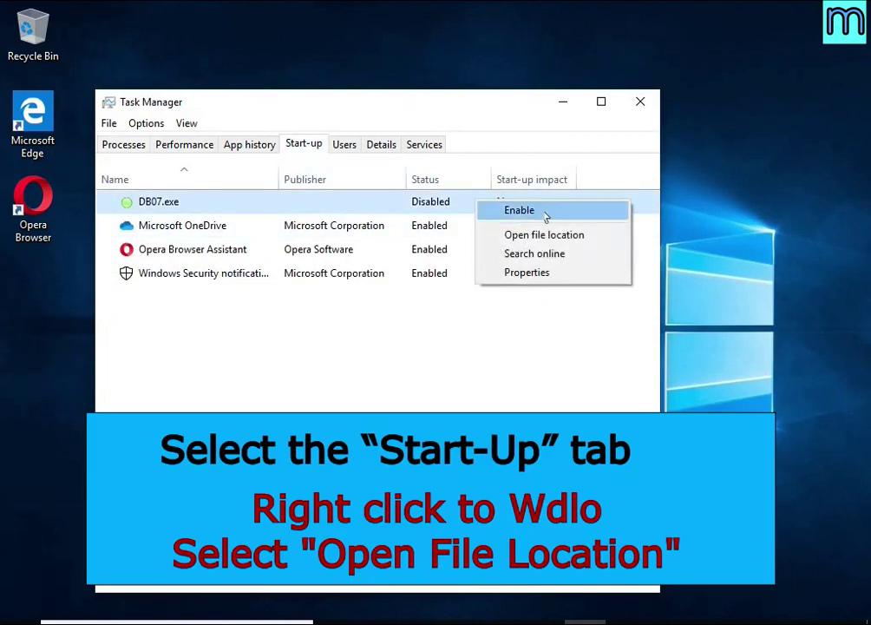
{"action": "left_click", "coordinate": [605, 244]}
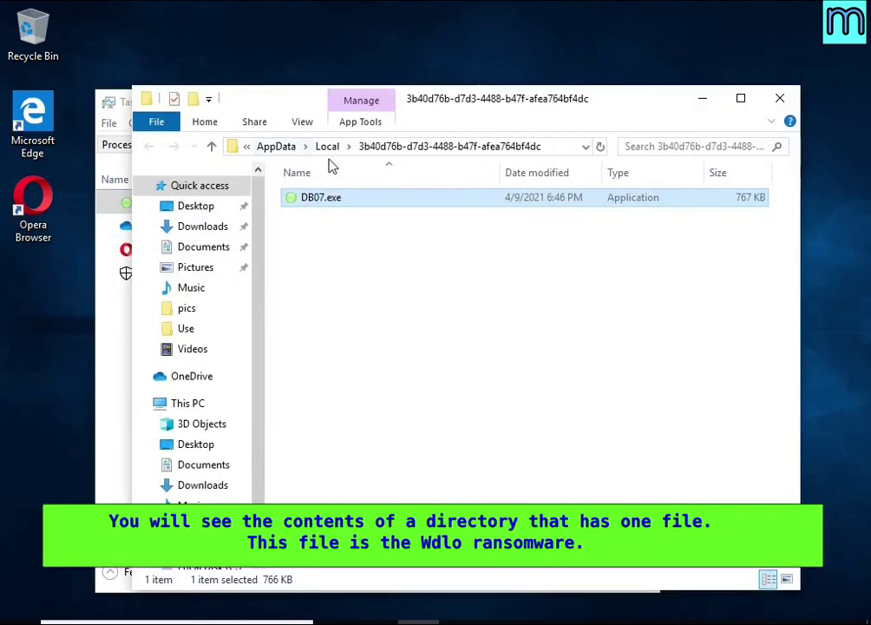
{"action": "left_click", "coordinate": [121, 356]}
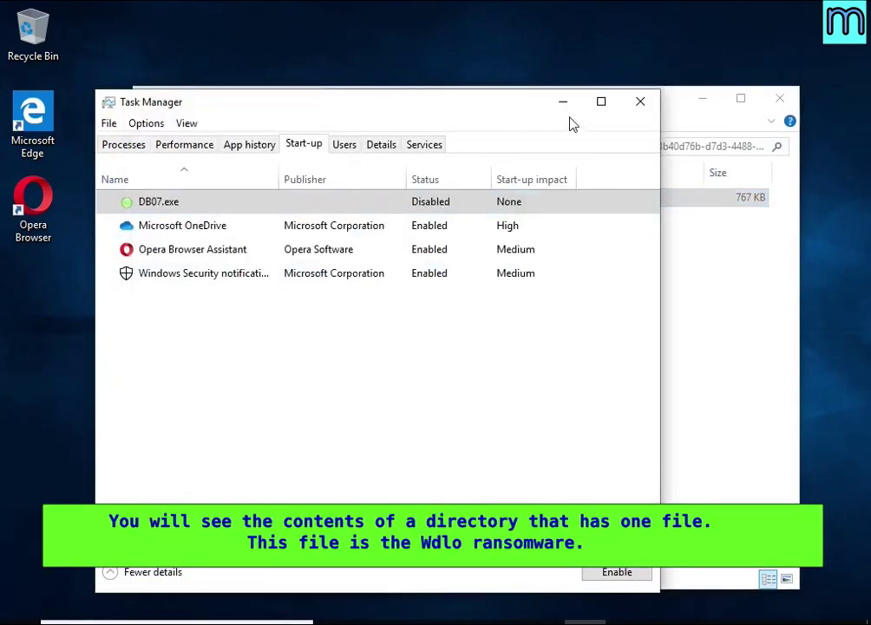
{"action": "left_click", "coordinate": [632, 106]}
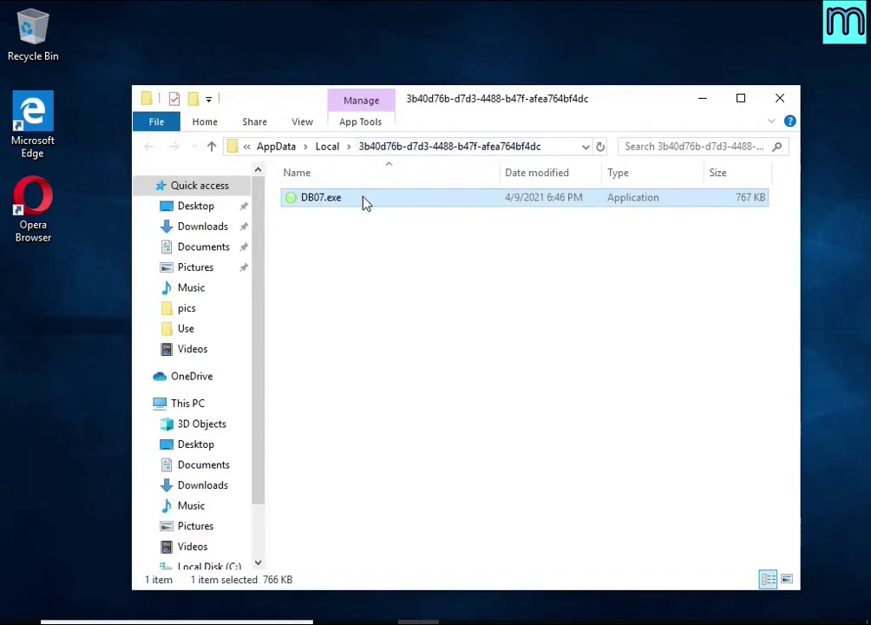
Try to delete DB07.exe from its folder in AppData\Local.
{"action": "right_click", "coordinate": [364, 199]}
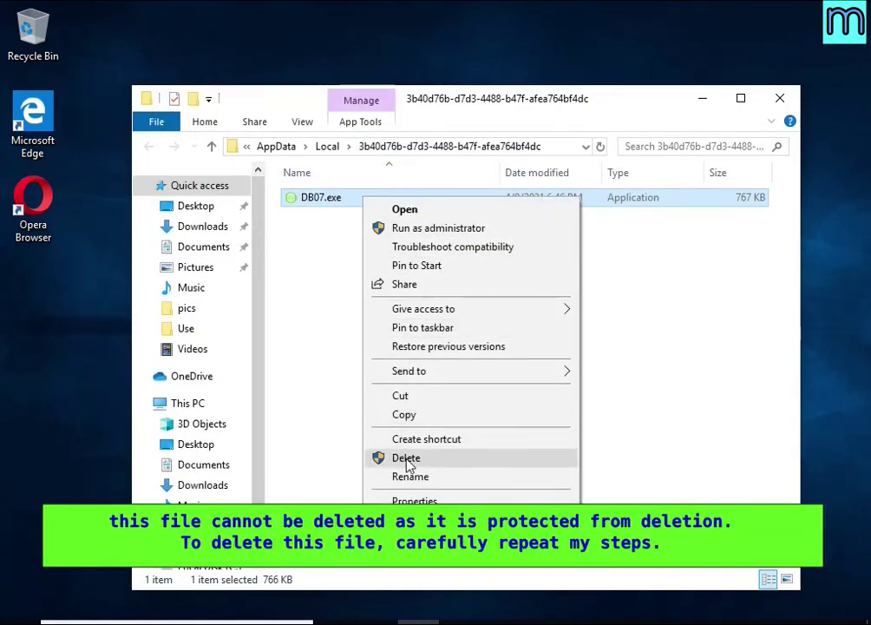
{"action": "left_click", "coordinate": [406, 462]}
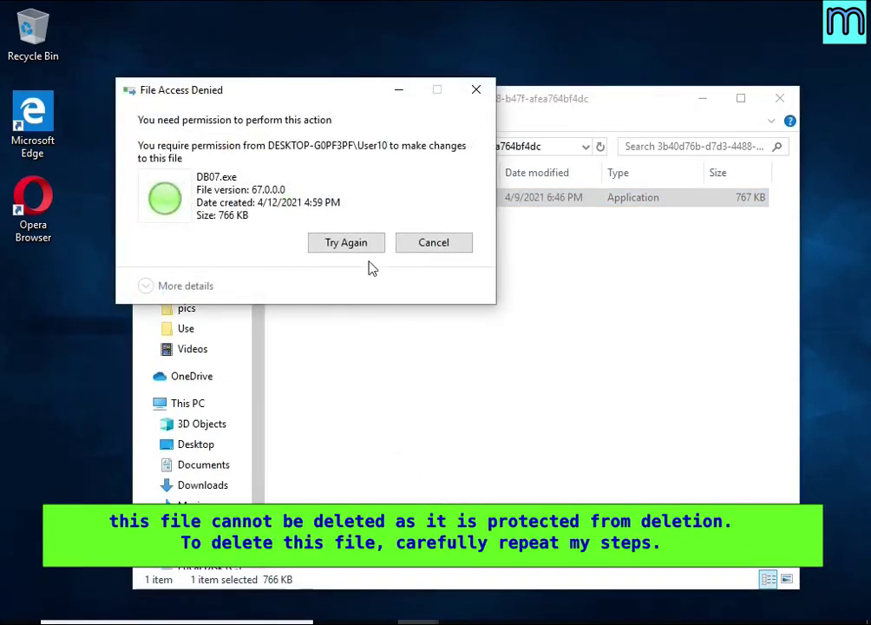
{"action": "key", "text": "Return"}
{"action": "key", "text": "Return"}
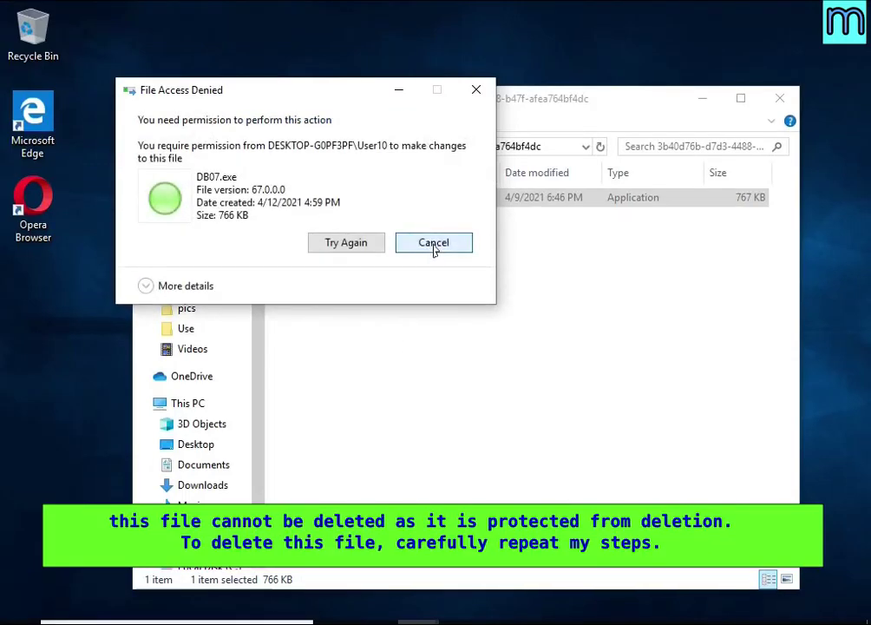
{"action": "left_click", "coordinate": [434, 244]}
In DB07.exe's advanced security settings, convert inherited permissions into explicit ones and remove the Deny entry for Everyone.
{"action": "right_click", "coordinate": [360, 205]}
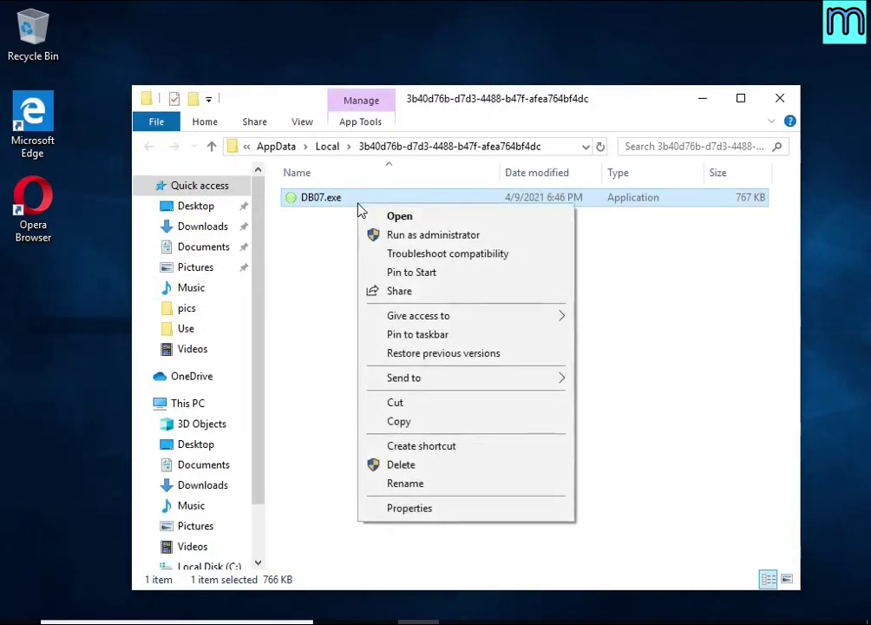
{"action": "left_click", "coordinate": [489, 516]}
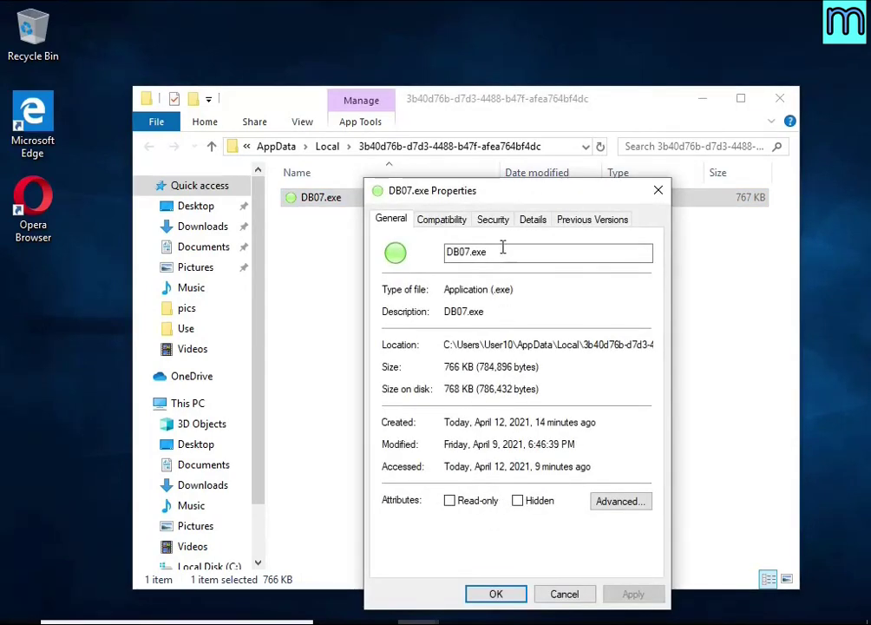
{"action": "left_click", "coordinate": [492, 220]}
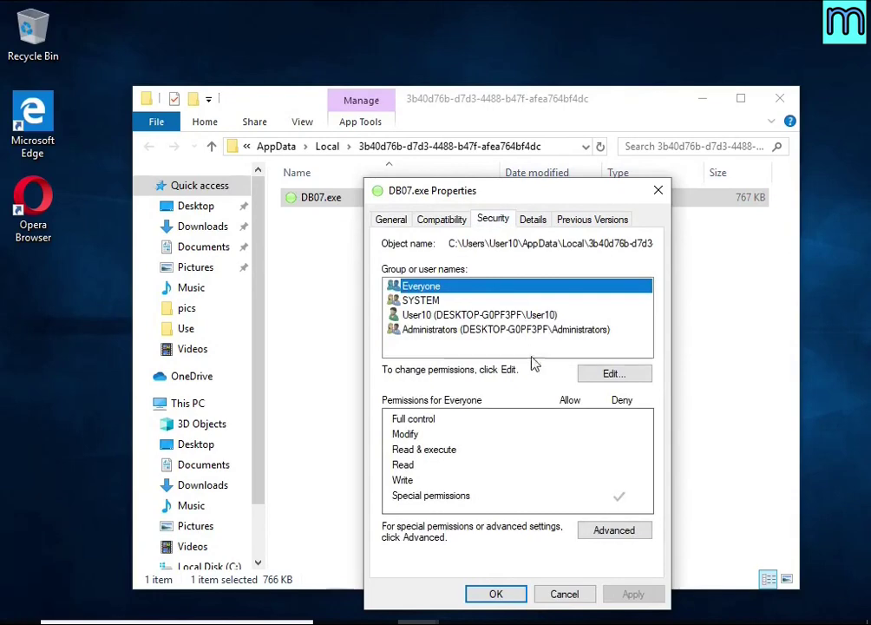
{"action": "left_click", "coordinate": [616, 530]}
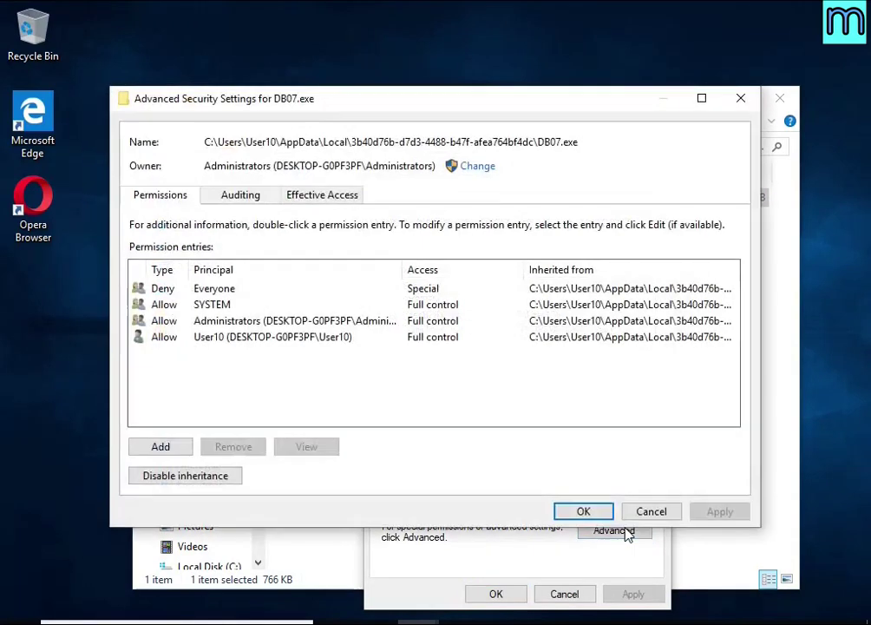
{"action": "left_click", "coordinate": [222, 485]}
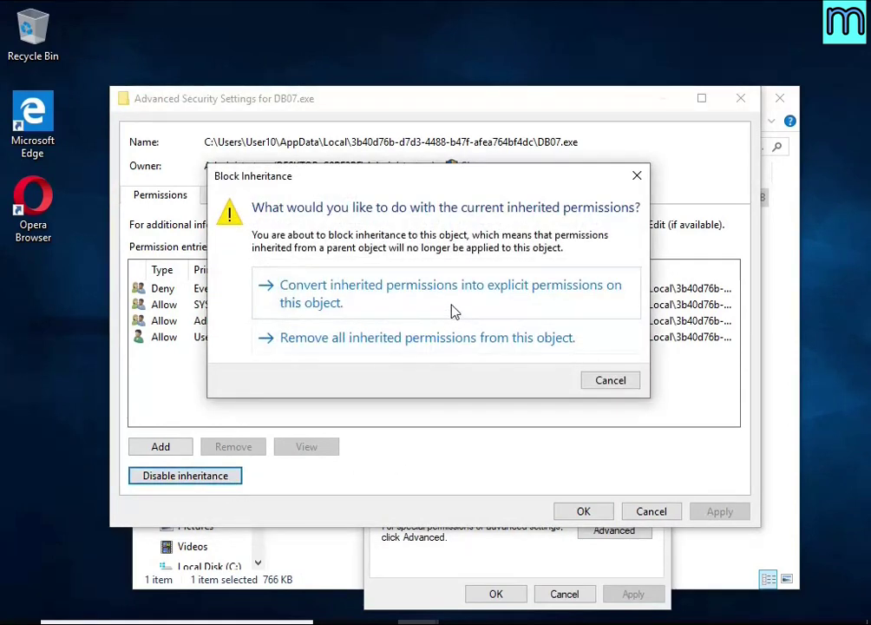
{"action": "left_click", "coordinate": [451, 306]}
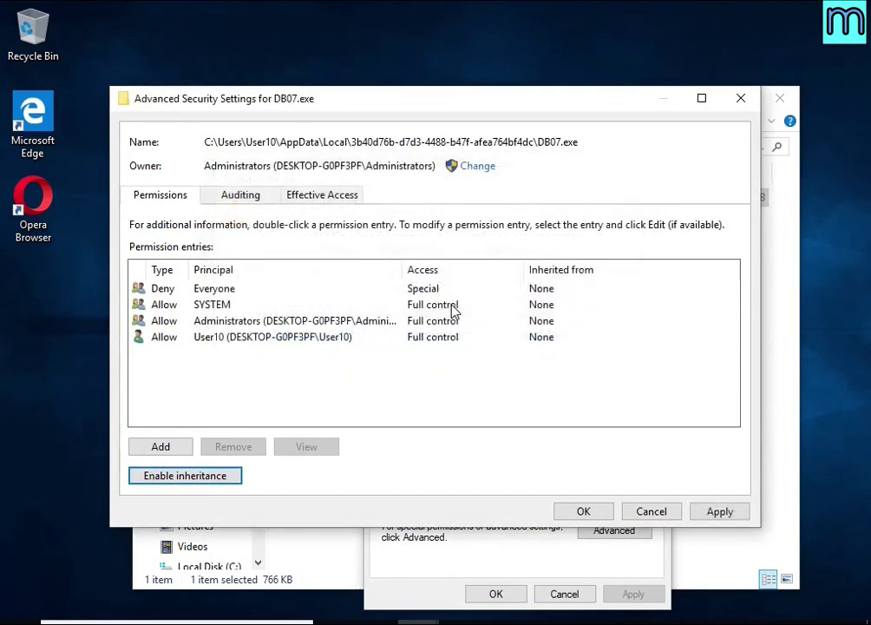
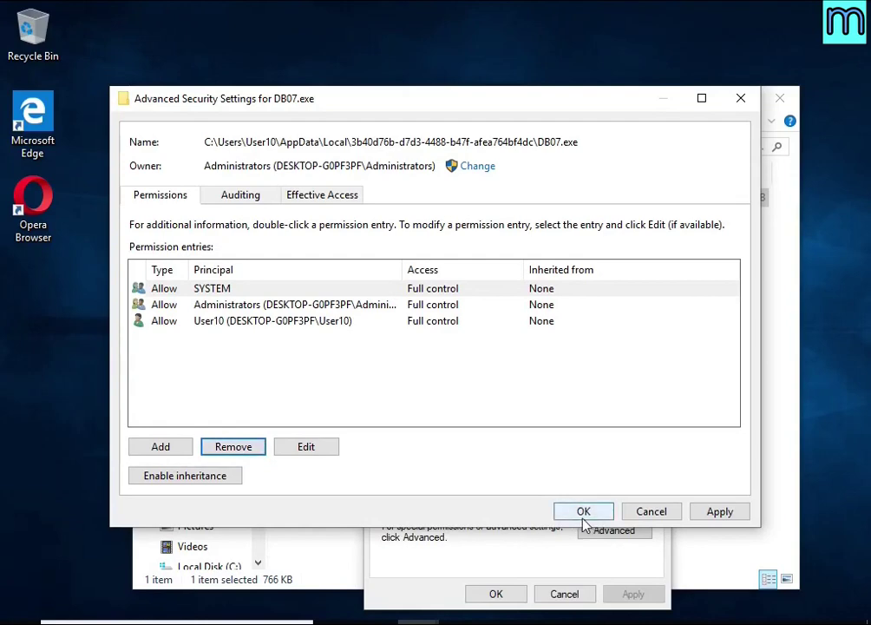
{"action": "left_click", "coordinate": [584, 512]}
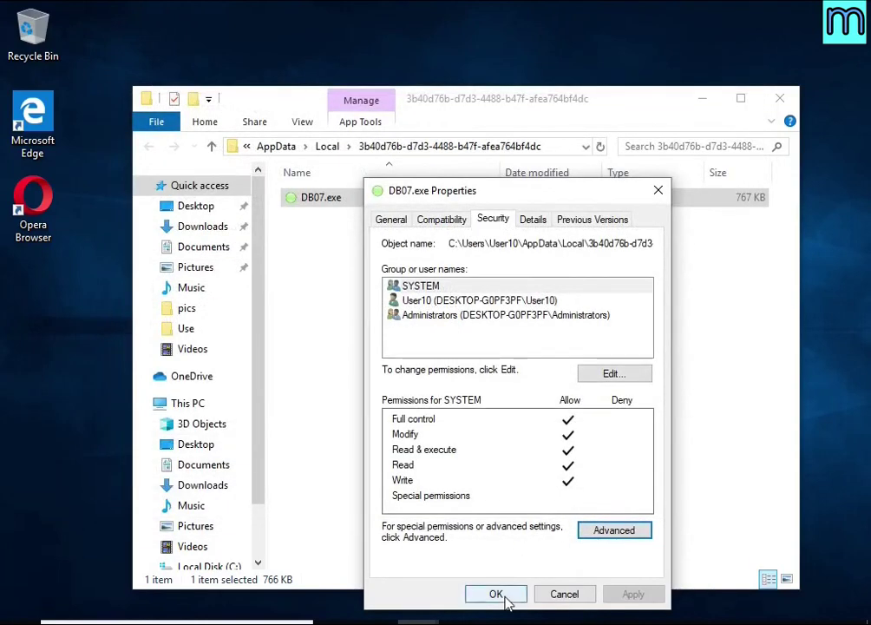
{"action": "left_click", "coordinate": [504, 595]}
Delete DB07.exe from its AppData\Local folder and close the folder window.
{"action": "right_click", "coordinate": [334, 199]}
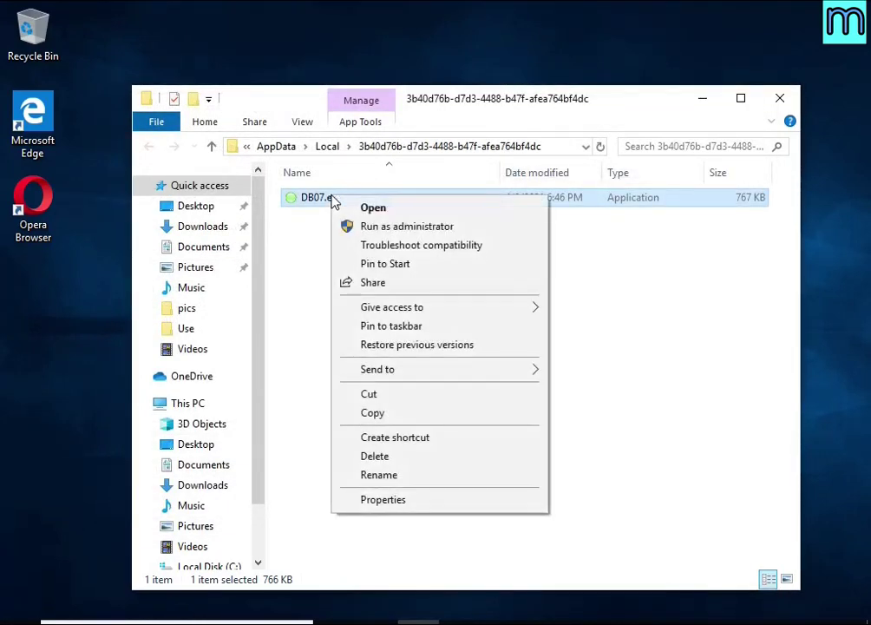
{"action": "left_click", "coordinate": [420, 458]}
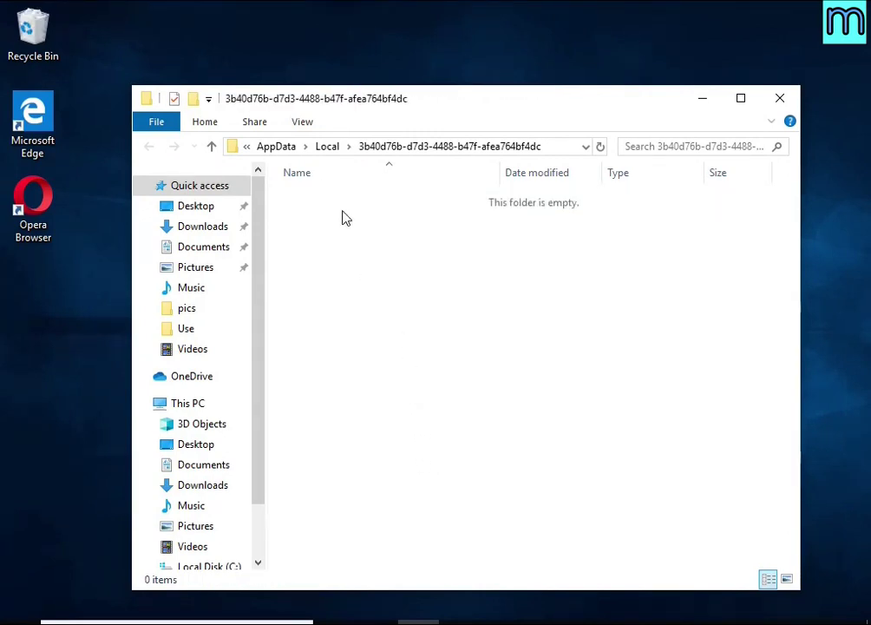
{"action": "left_click", "coordinate": [784, 100]}
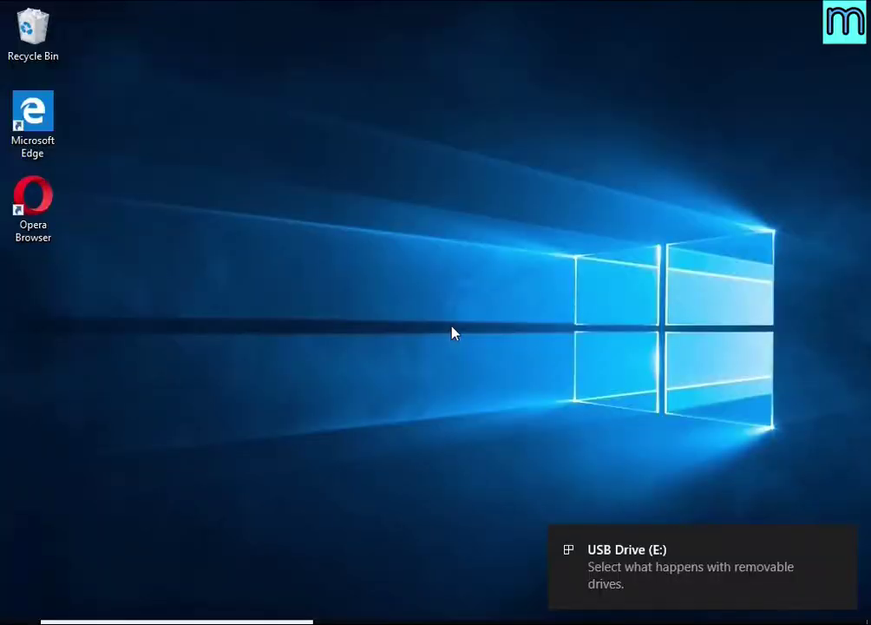
View the files on USB Drive (E:), run decrypt_STOPDjvu.exe and allow it to make changes to the device.
{"action": "left_click", "coordinate": [646, 573]}
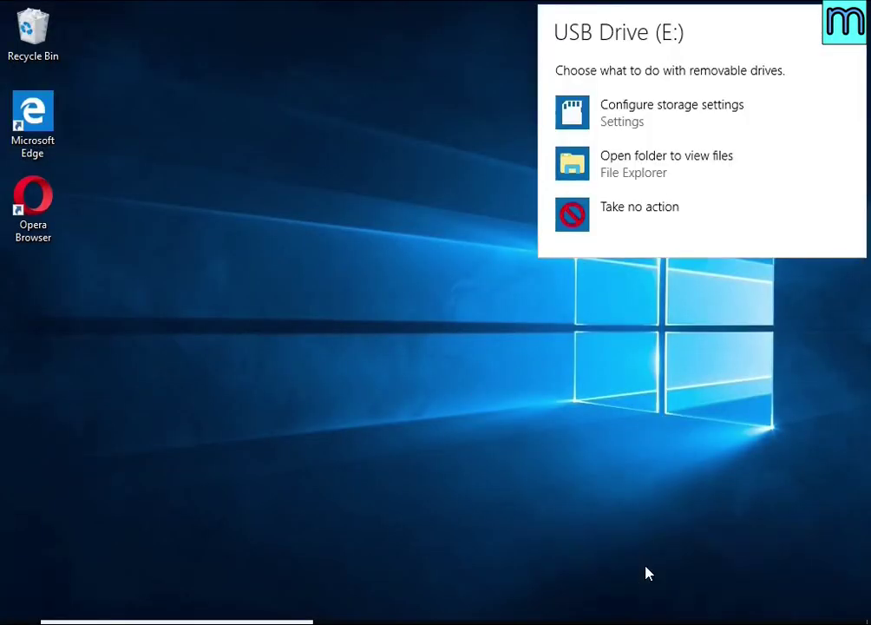
{"action": "left_click", "coordinate": [652, 167]}
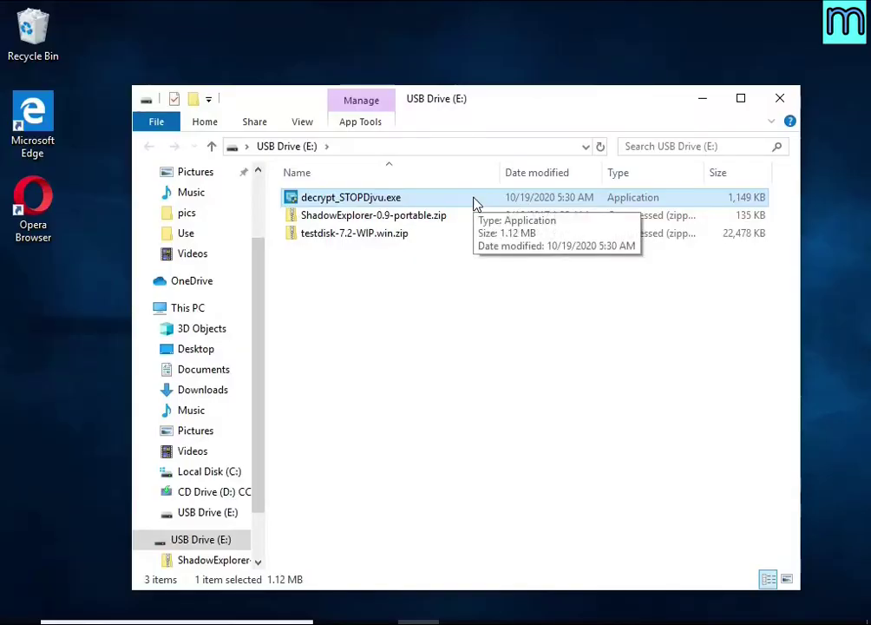
{"action": "double_click", "coordinate": [475, 201]}
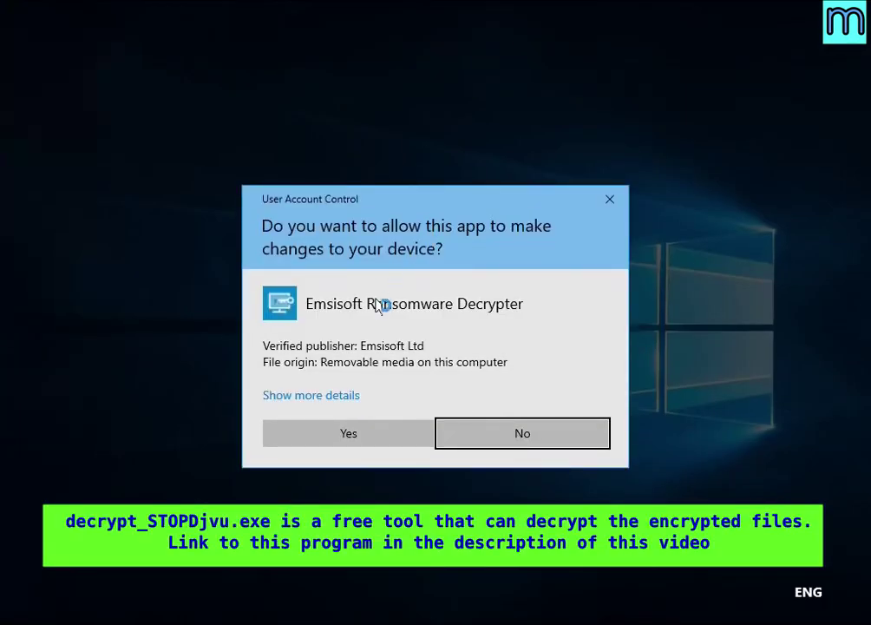
{"action": "left_click", "coordinate": [347, 429]}
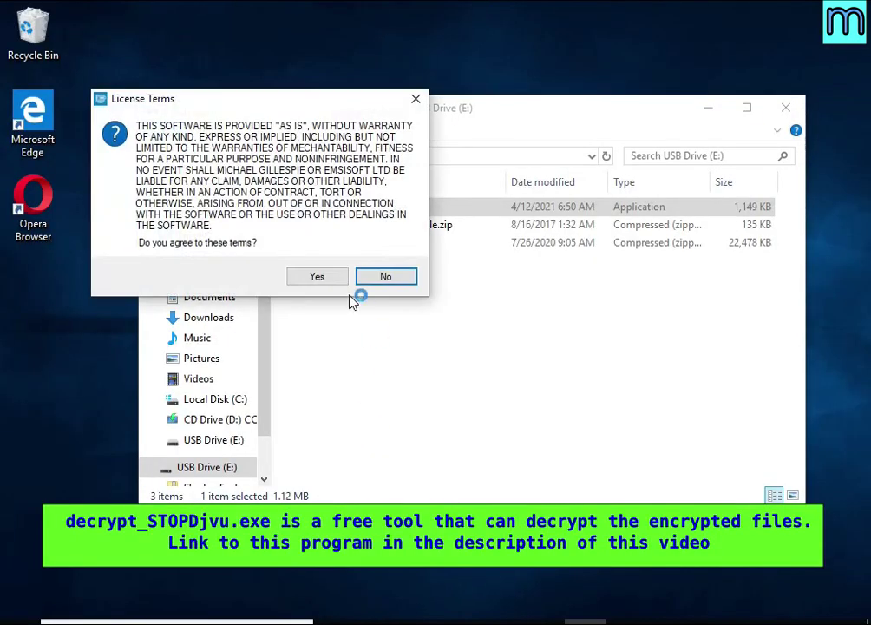
Accept the decrypter's license terms and let it disable the active ransomware component.
{"action": "left_click", "coordinate": [331, 276]}
{"action": "left_click", "coordinate": [497, 432]}
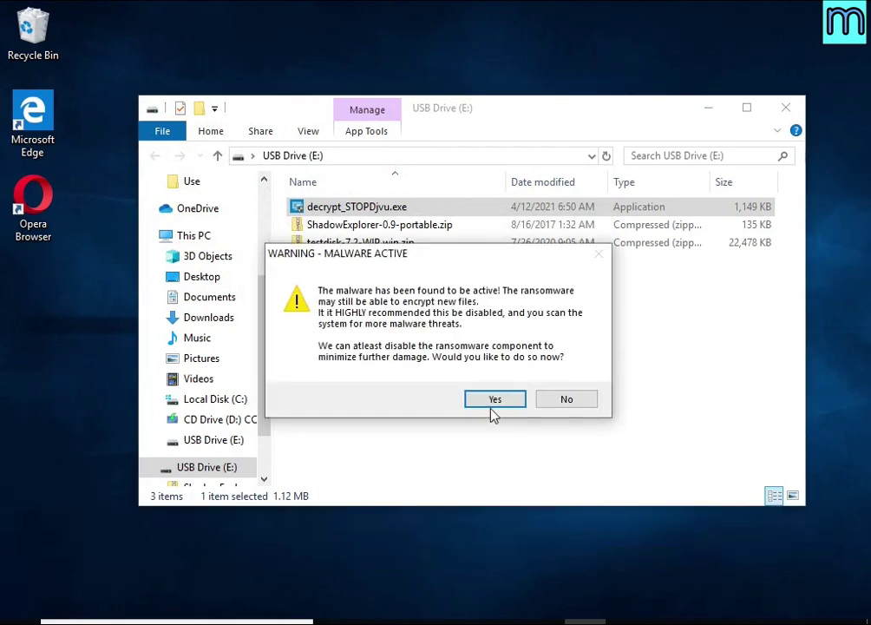
{"action": "left_click", "coordinate": [491, 410]}
{"action": "left_click", "coordinate": [577, 389]}
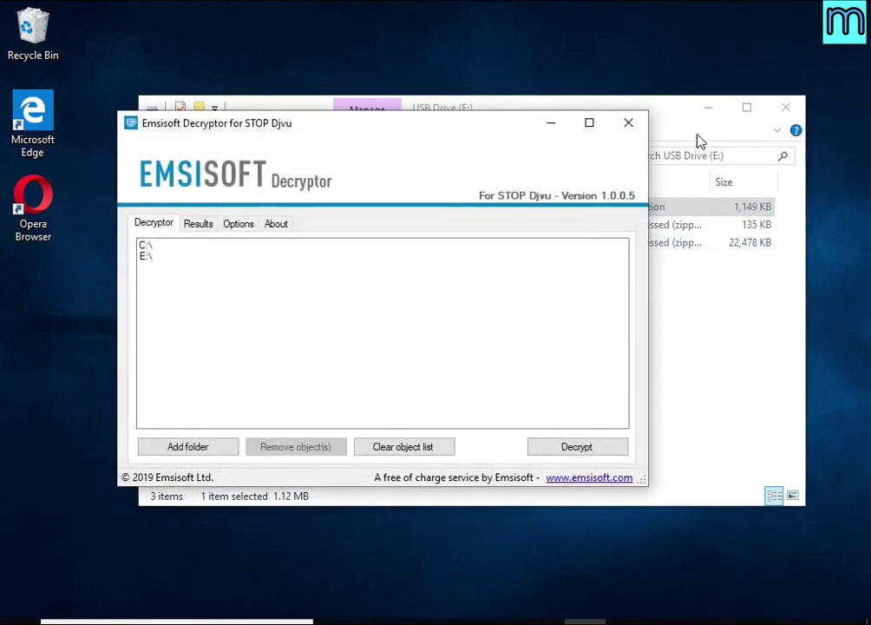
Remove C:\ and E:\ from the decrypter's list of locations.
{"action": "left_click_drag", "start_coordinate": [421, 129], "coordinate": [494, 130]}
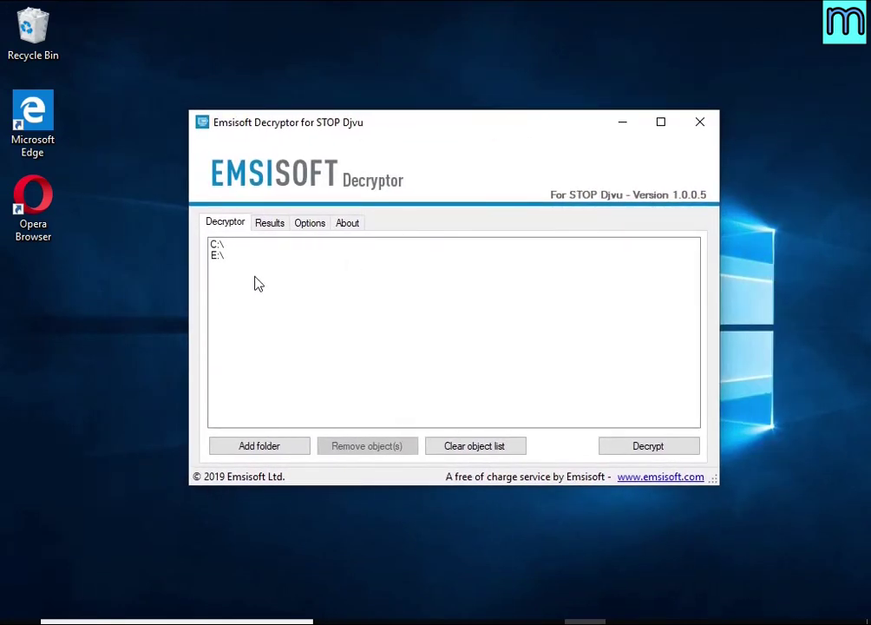
{"action": "left_click", "coordinate": [256, 245]}
{"action": "left_click", "coordinate": [345, 451]}
{"action": "left_click", "coordinate": [247, 248]}
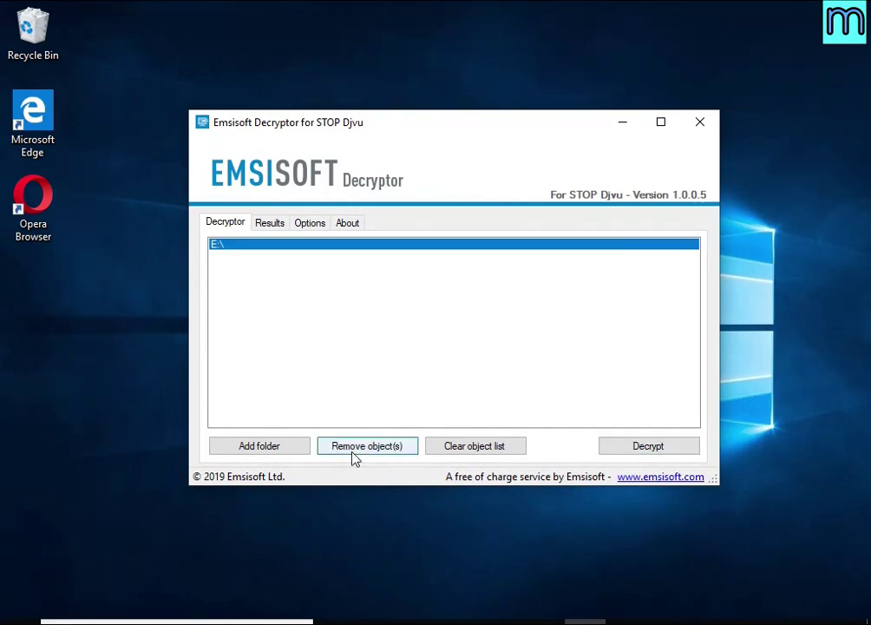
{"action": "left_click", "coordinate": [354, 458]}
Add the Documents and Pictures folders to the decrypter's list of locations.
{"action": "left_click", "coordinate": [278, 450]}
{"action": "left_click", "coordinate": [394, 306]}
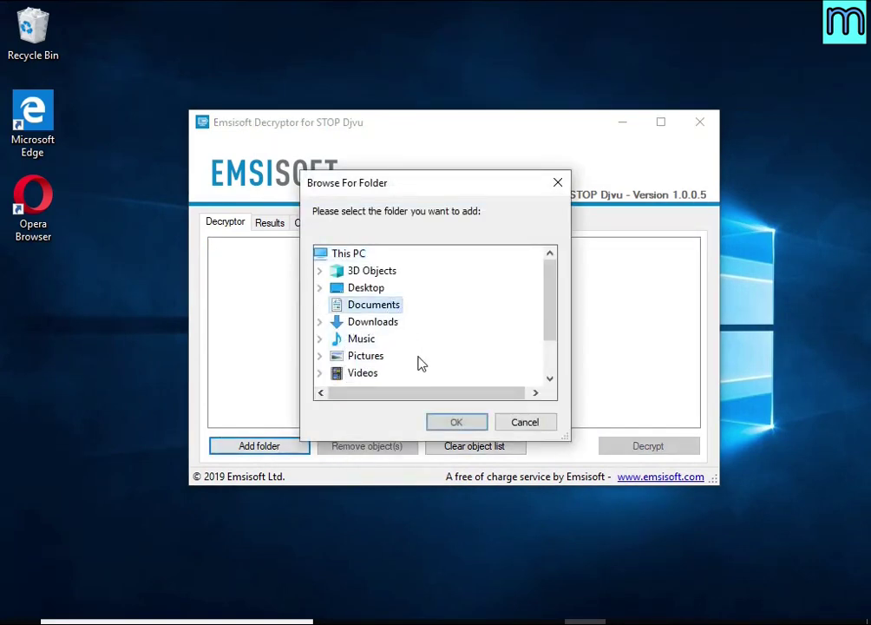
{"action": "left_click", "coordinate": [454, 422]}
{"action": "left_click", "coordinate": [290, 446]}
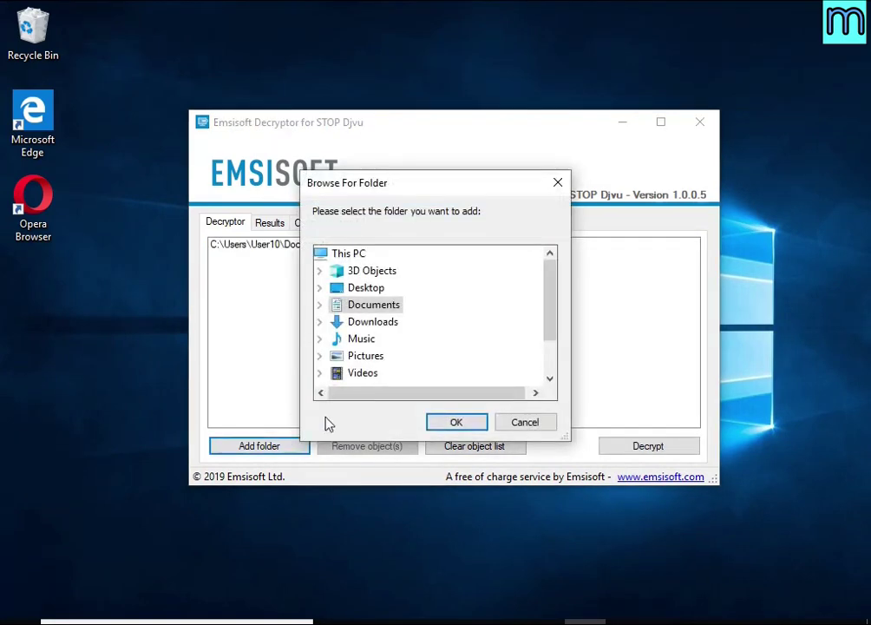
{"action": "left_click", "coordinate": [365, 355]}
{"action": "left_click", "coordinate": [456, 422]}
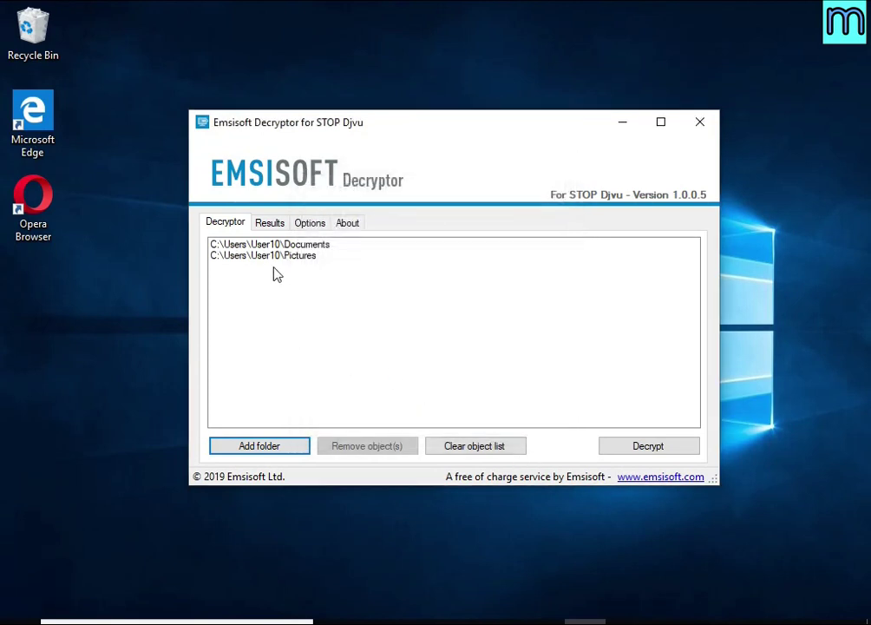
Start decrypting the files in the listed Documents and Pictures folders.
{"action": "left_click", "coordinate": [272, 256]}
{"action": "left_click", "coordinate": [274, 245]}
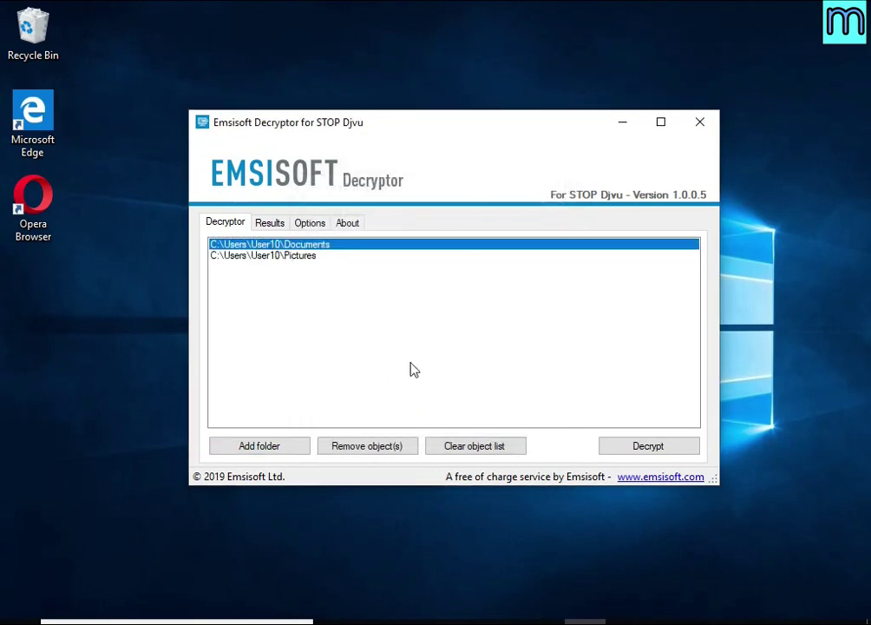
{"action": "left_click", "coordinate": [644, 450]}
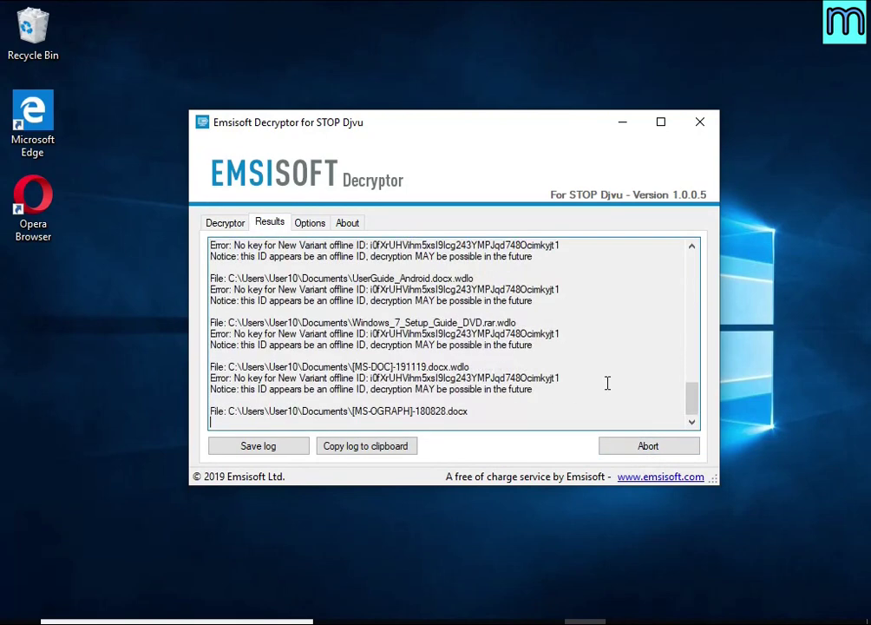
Examine the last file's error and notice lines in the decryption results log, then close the decrypter.
{"action": "left_click_drag", "start_coordinate": [364, 368], "coordinate": [416, 371]}
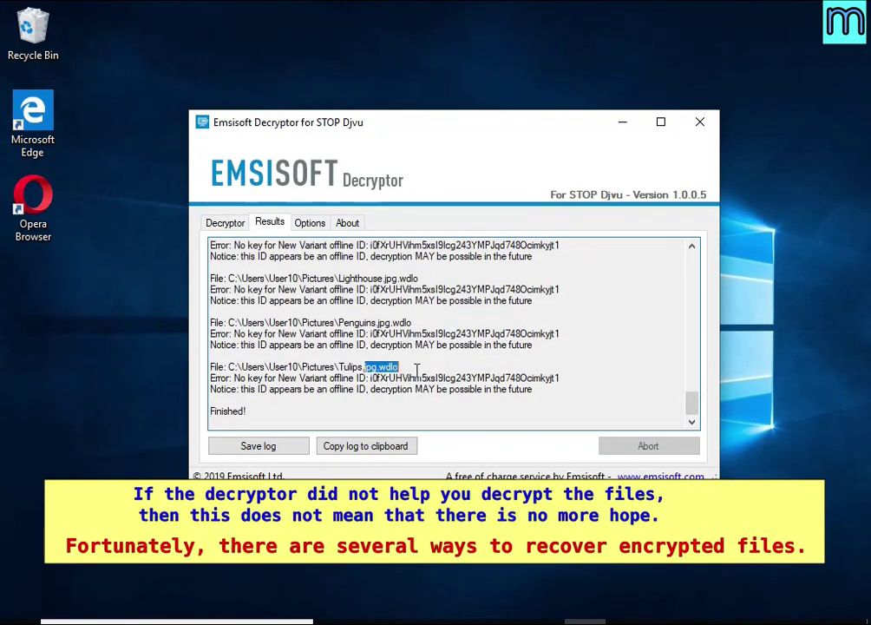
{"action": "left_click_drag", "start_coordinate": [211, 379], "coordinate": [560, 379]}
{"action": "left_click_drag", "start_coordinate": [213, 392], "coordinate": [553, 390]}
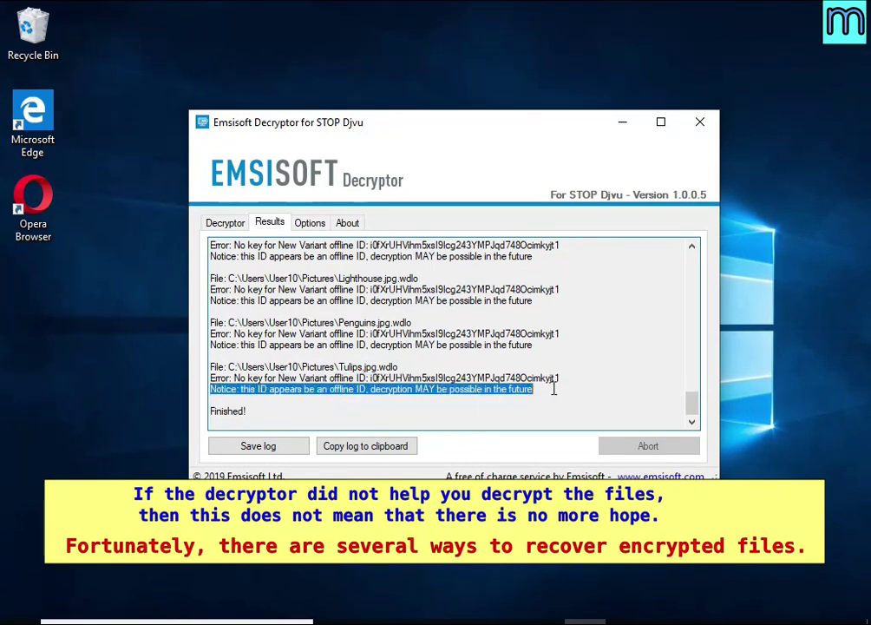
{"action": "double_click", "coordinate": [498, 378]}
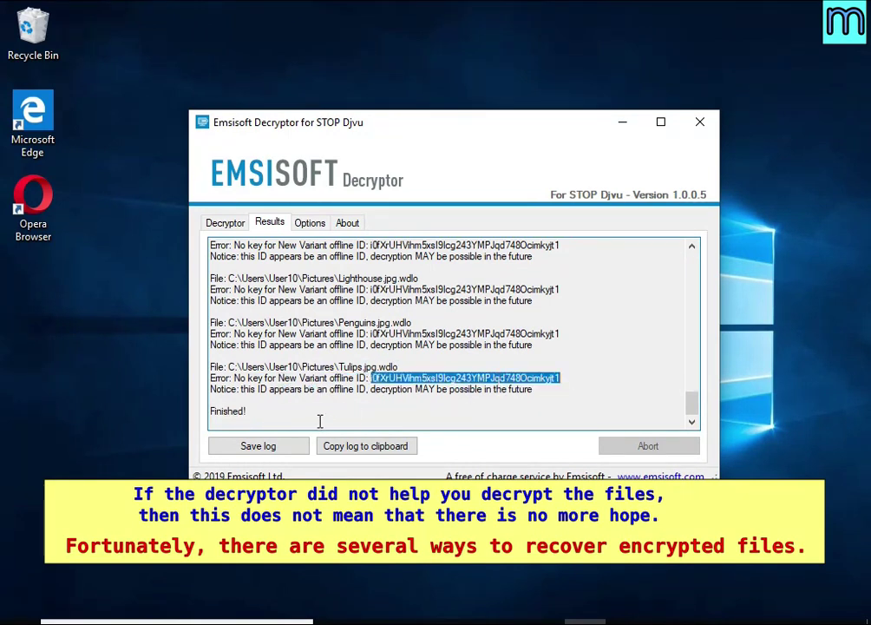
{"action": "left_click", "coordinate": [336, 388]}
{"action": "double_click", "coordinate": [337, 389]}
{"action": "double_click", "coordinate": [391, 389]}
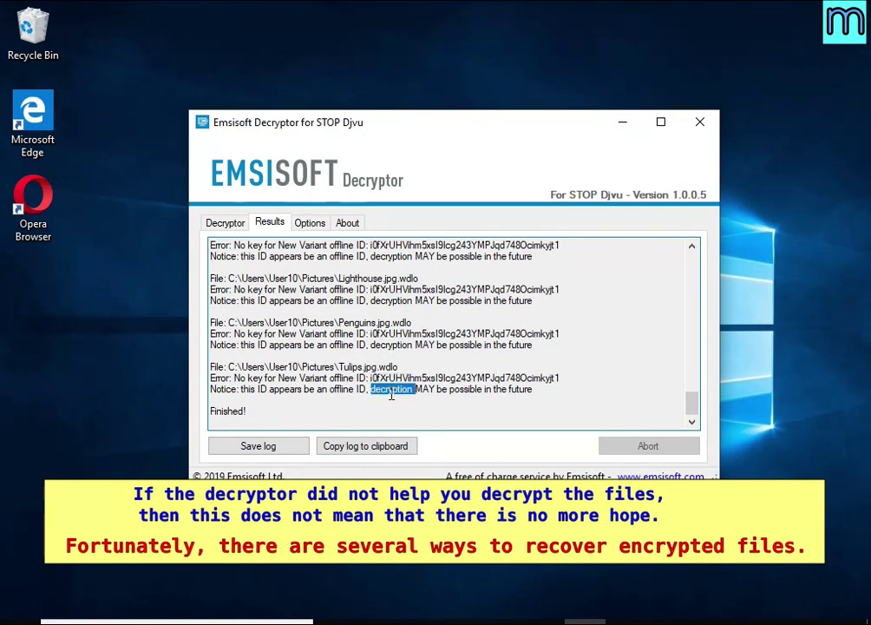
{"action": "double_click", "coordinate": [425, 390]}
{"action": "double_click", "coordinate": [466, 390]}
{"action": "left_click", "coordinate": [518, 390]}
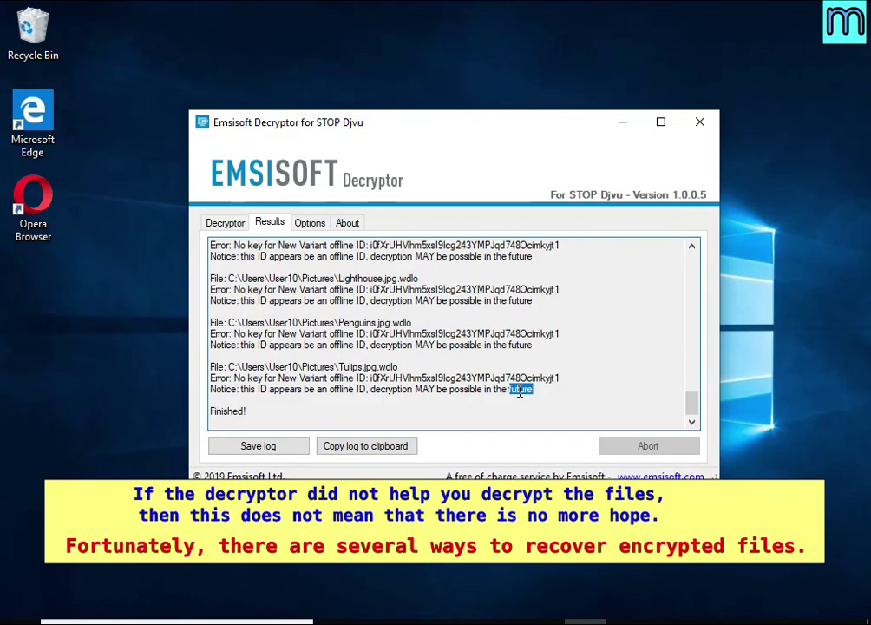
{"action": "left_click", "coordinate": [700, 122]}
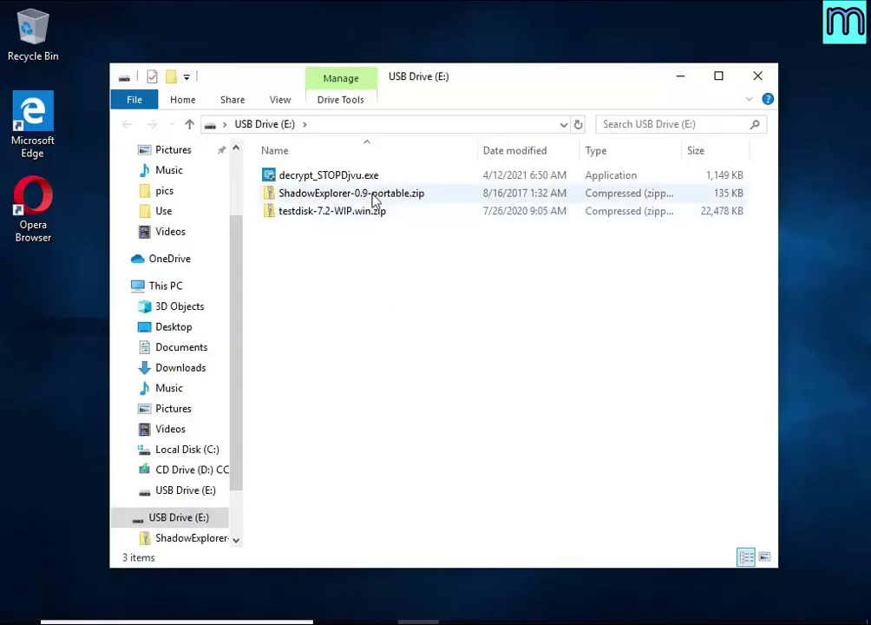
Extract ShadowExplorer-0.9-portable.zip on the USB drive to E:\ShadowExplorer-0.9-portable and show the extracted files.
{"action": "left_click", "coordinate": [461, 195]}
{"action": "right_click", "coordinate": [467, 197]}
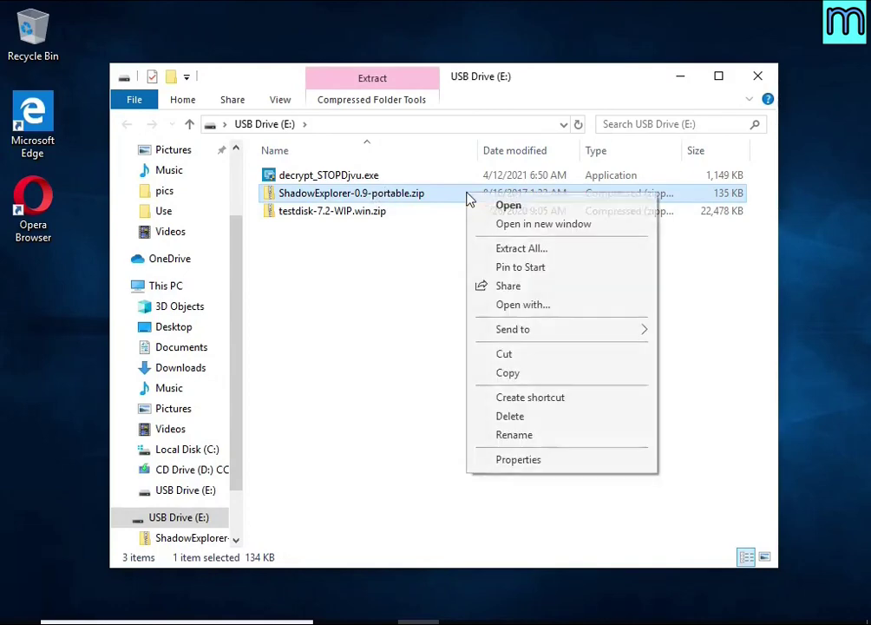
{"action": "left_click", "coordinate": [587, 251]}
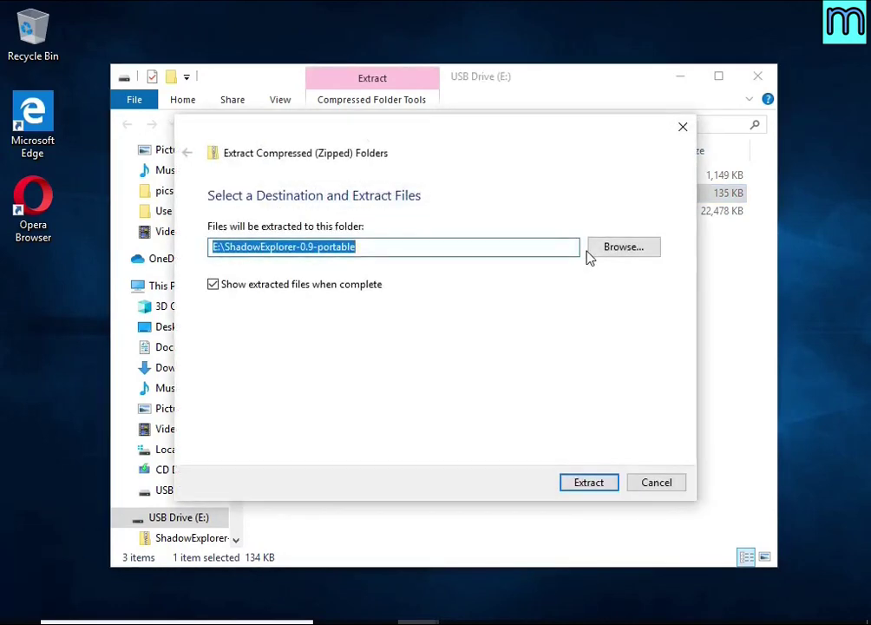
{"action": "left_click", "coordinate": [598, 487]}
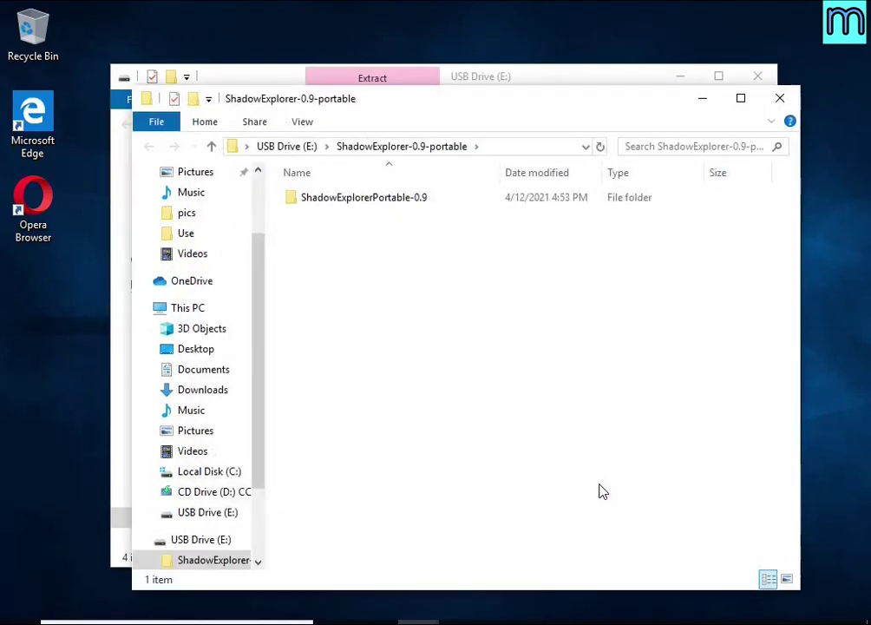
Close the USB drive window and run ShadowExplorerPortable.exe from the extracted ShadowExplorerPortable-0.9 folder, allowing it to make changes.
{"action": "left_click", "coordinate": [758, 76]}
{"action": "double_click", "coordinate": [456, 201]}
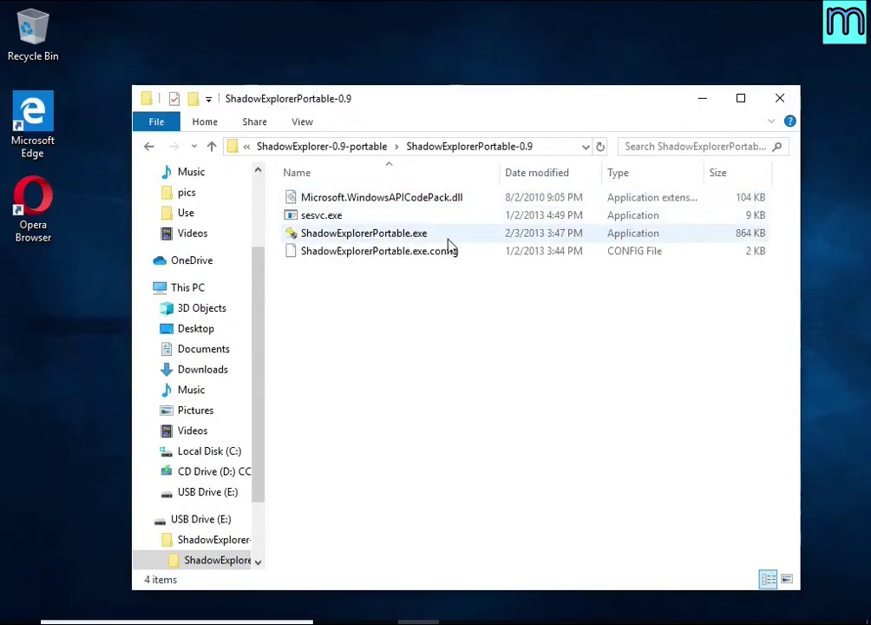
{"action": "double_click", "coordinate": [451, 243]}
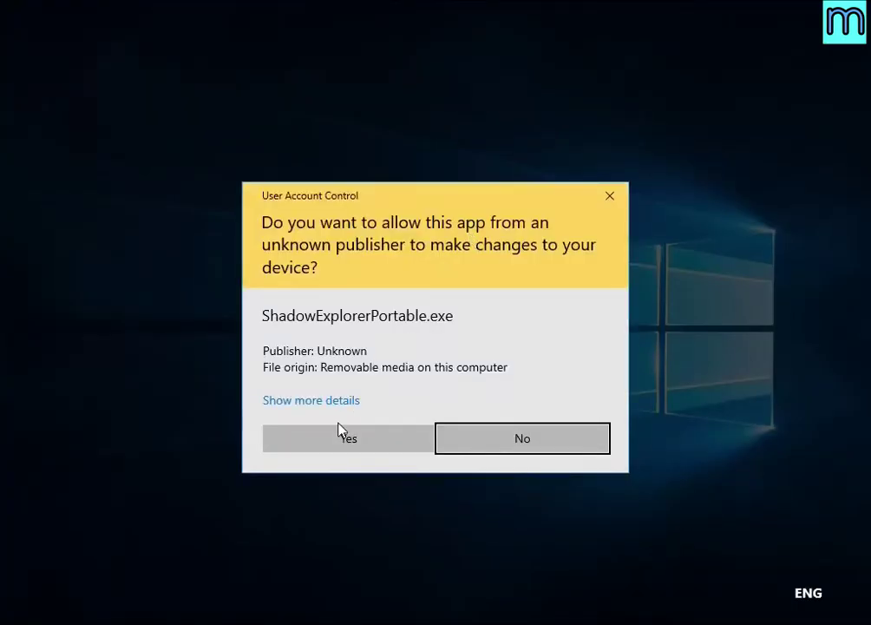
{"action": "left_click", "coordinate": [325, 441]}
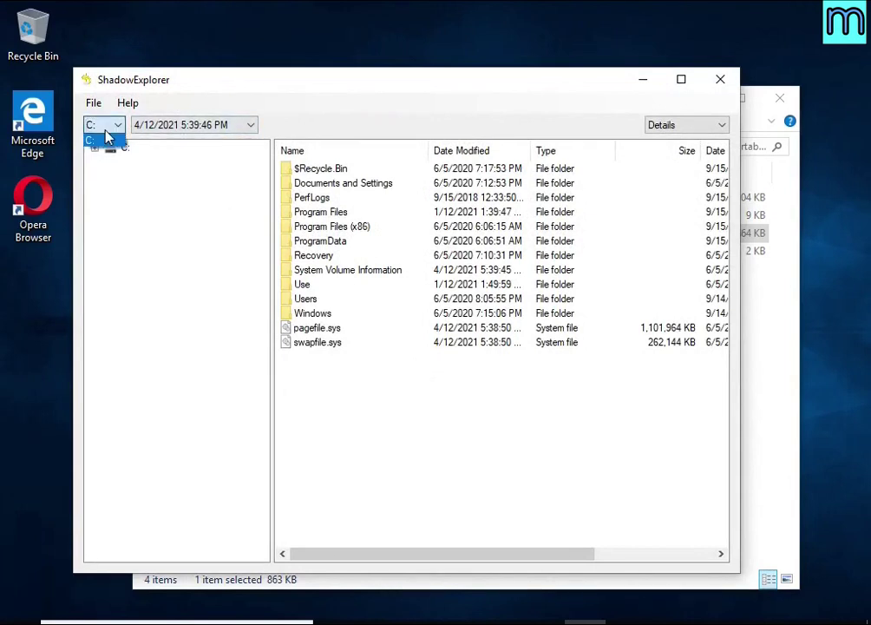
Choose the 4/12/2021 5:40:04 PM shadow copy of drive C: and open User10's documents folder in it.
{"action": "left_click", "coordinate": [165, 127]}
{"action": "left_click", "coordinate": [178, 152]}
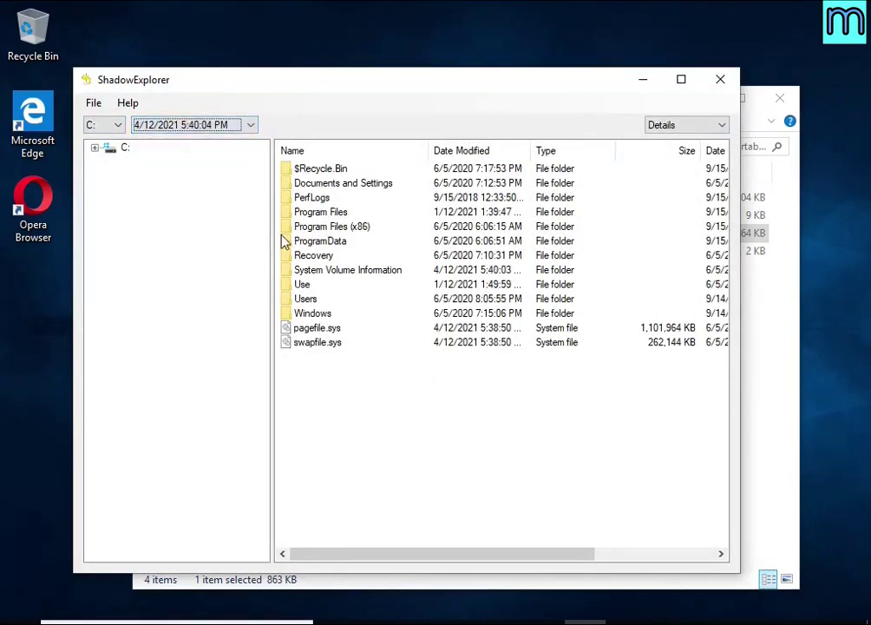
{"action": "double_click", "coordinate": [305, 299]}
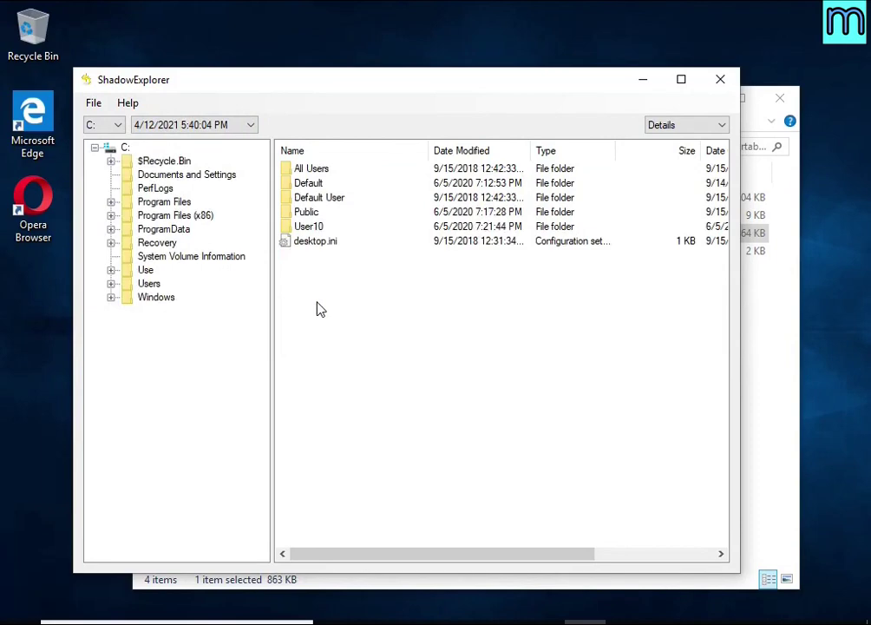
{"action": "double_click", "coordinate": [303, 226]}
{"action": "scroll", "coordinate": [313, 264], "scroll_direction": "down", "scroll_amount": 4}
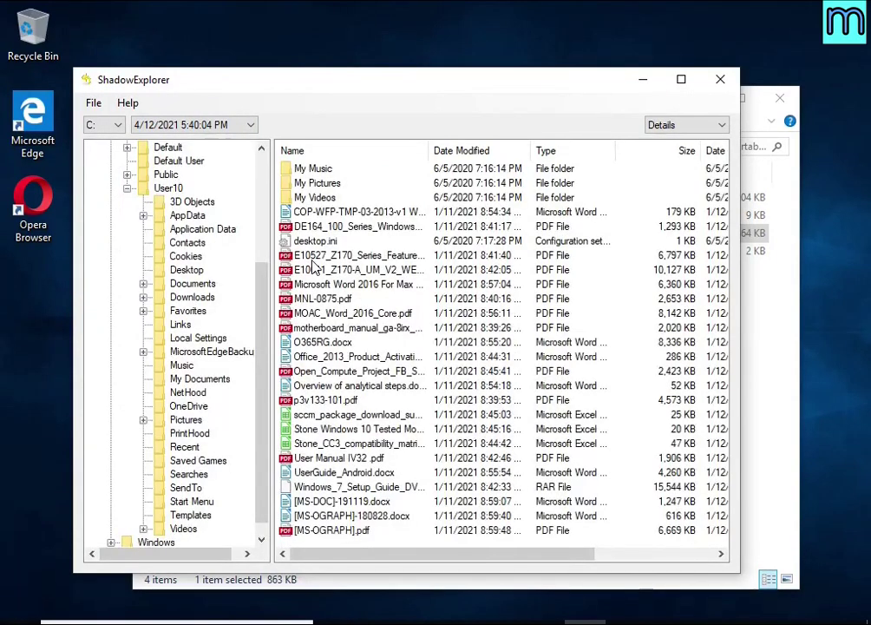
Export the Microsoft Word 2016 PDF from the shadow copy's documents folder to USB Drive (E:).
{"action": "left_click", "coordinate": [312, 260]}
{"action": "left_click", "coordinate": [318, 284]}
{"action": "left_click", "coordinate": [323, 328]}
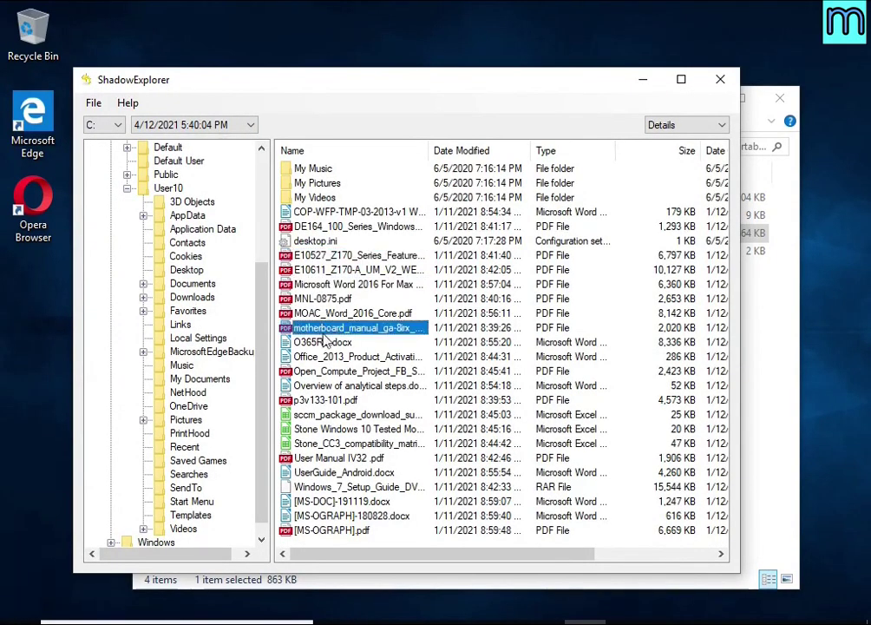
{"action": "left_click", "coordinate": [325, 343]}
{"action": "left_click", "coordinate": [319, 299]}
{"action": "left_click", "coordinate": [316, 286]}
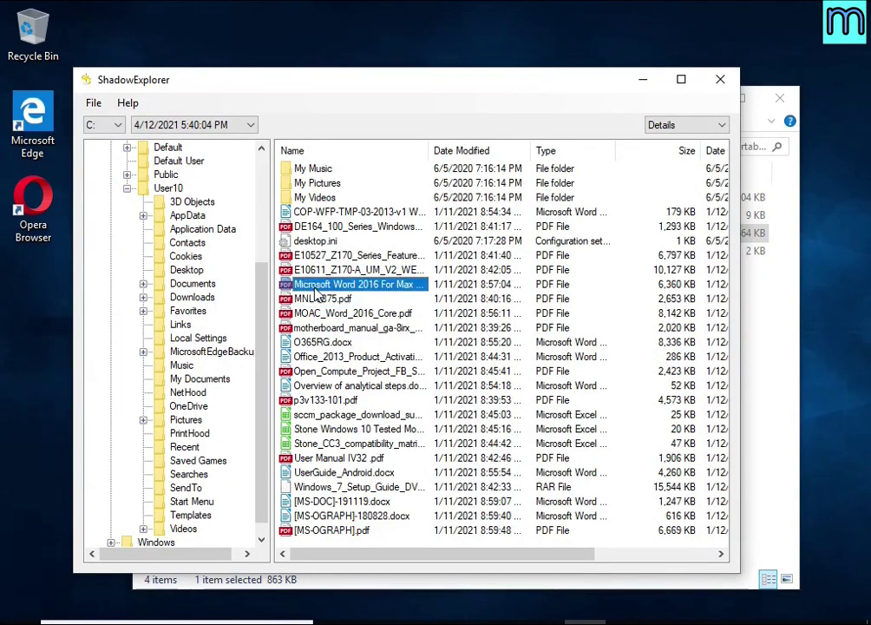
{"action": "right_click", "coordinate": [322, 285]}
{"action": "left_click", "coordinate": [375, 293]}
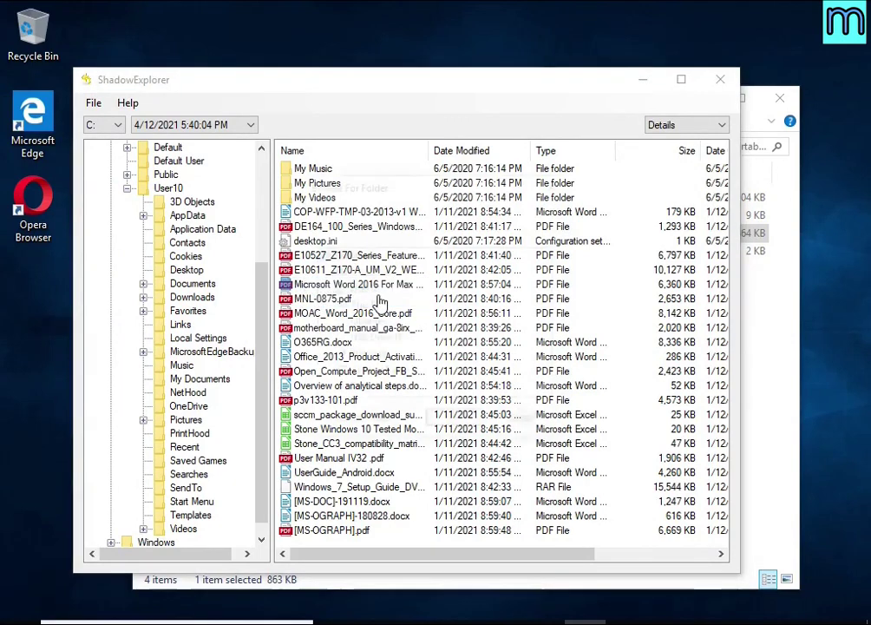
{"action": "left_click", "coordinate": [377, 339]}
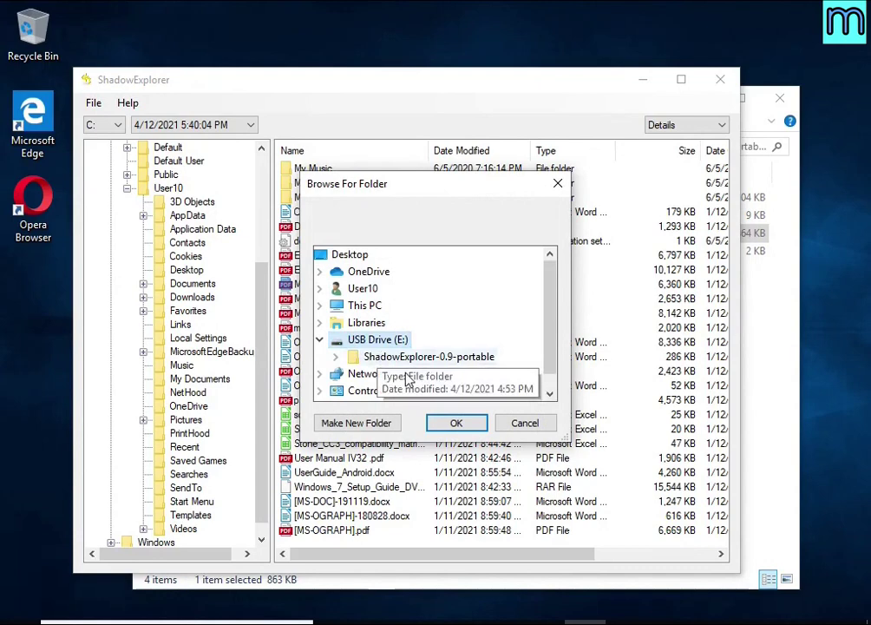
{"action": "left_click", "coordinate": [457, 423]}
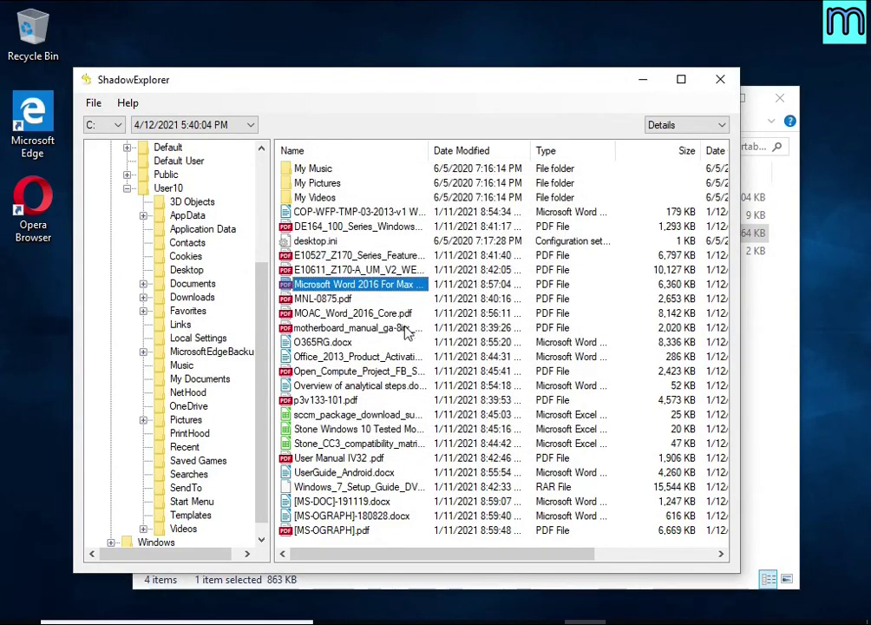
Export UserGuide_Android.docx from the shadow copy to USB Drive (E:).
{"action": "left_click", "coordinate": [323, 474]}
{"action": "right_click", "coordinate": [322, 474]}
{"action": "left_click", "coordinate": [360, 483]}
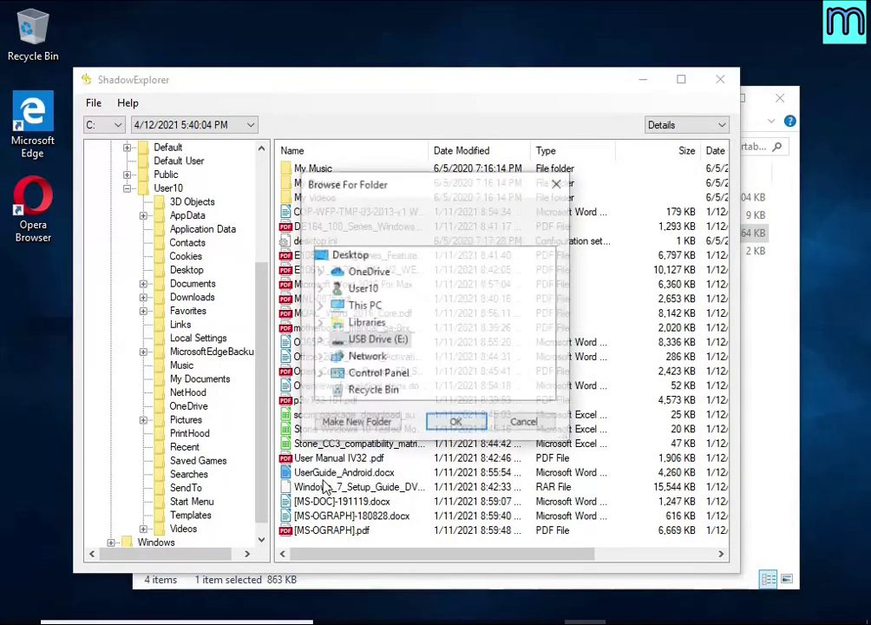
{"action": "left_click", "coordinate": [455, 423]}
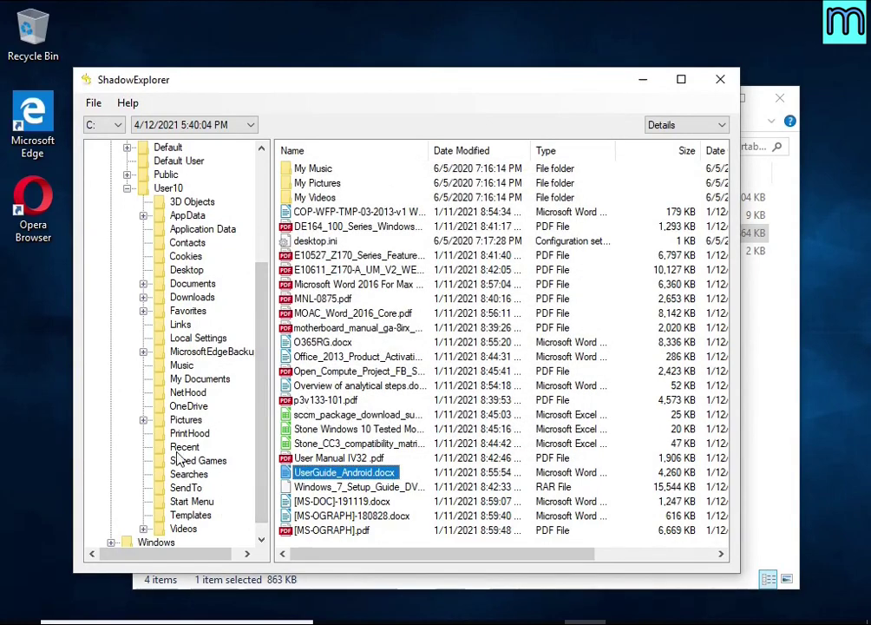
Export Chrysanthemum.jpg from User10's Pictures folder in the shadow copy to USB Drive (E:).
{"action": "left_click", "coordinate": [185, 419]}
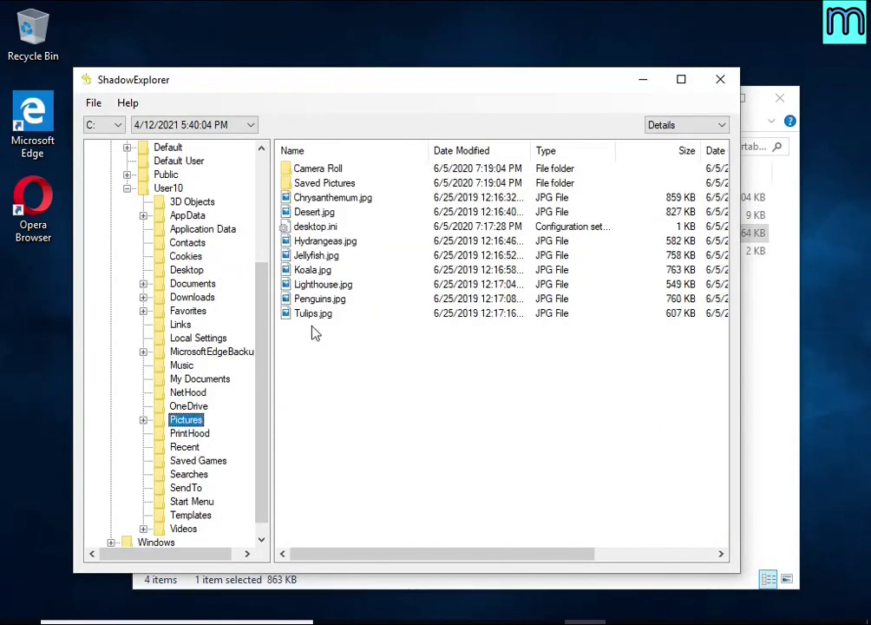
{"action": "left_click", "coordinate": [311, 272]}
{"action": "left_click", "coordinate": [323, 198]}
{"action": "right_click", "coordinate": [318, 199]}
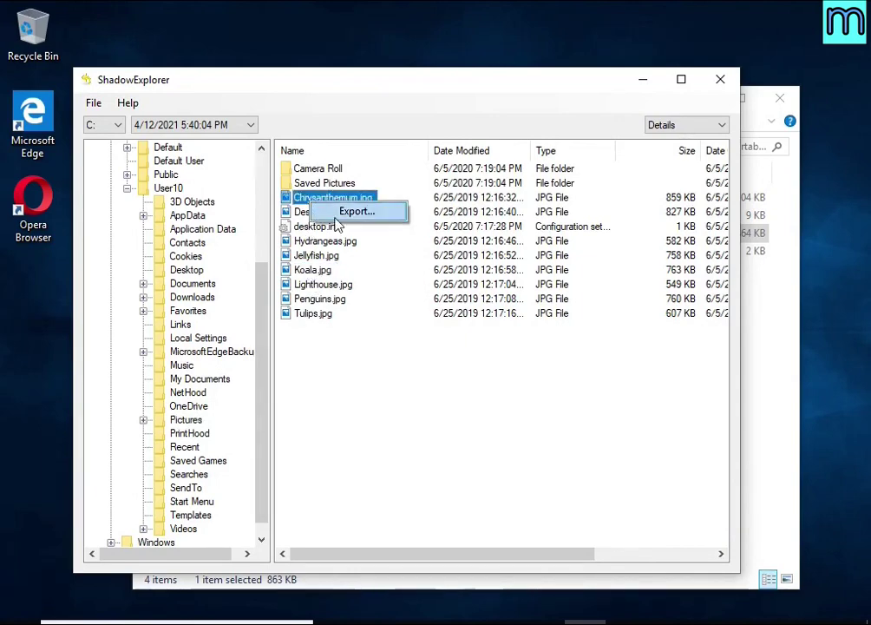
{"action": "left_click", "coordinate": [340, 211]}
{"action": "left_click", "coordinate": [453, 423]}
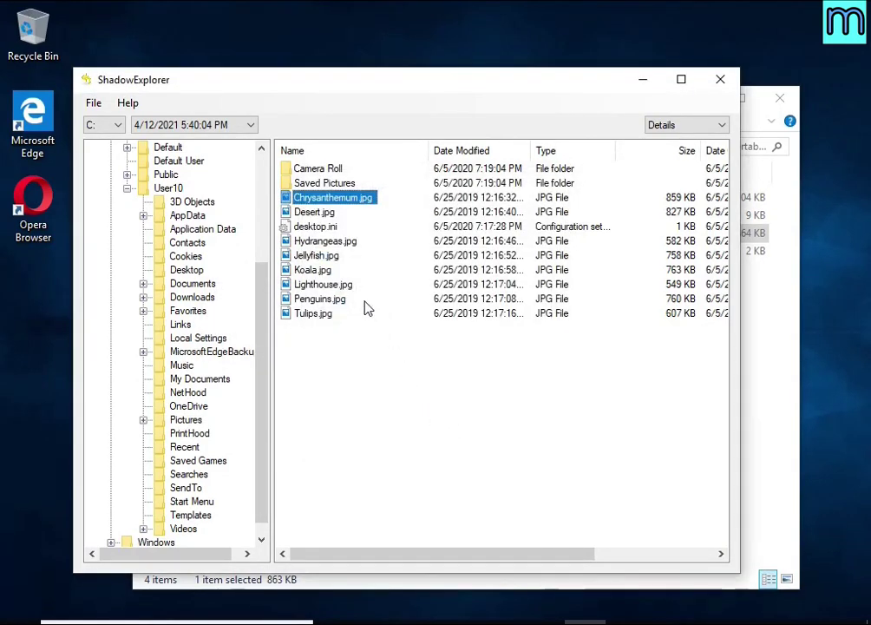
Export Desert.jpg from the shadow copy to USB Drive (E:) and close ShadowExplorer.
{"action": "left_click", "coordinate": [312, 212]}
{"action": "right_click", "coordinate": [312, 212]}
{"action": "left_click", "coordinate": [337, 222]}
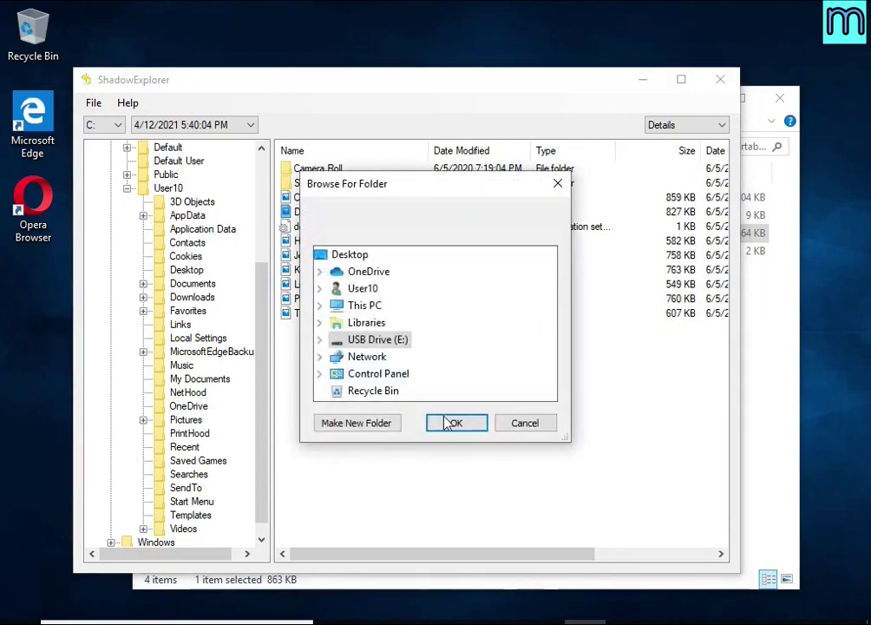
{"action": "left_click", "coordinate": [453, 422]}
{"action": "left_click", "coordinate": [720, 79]}
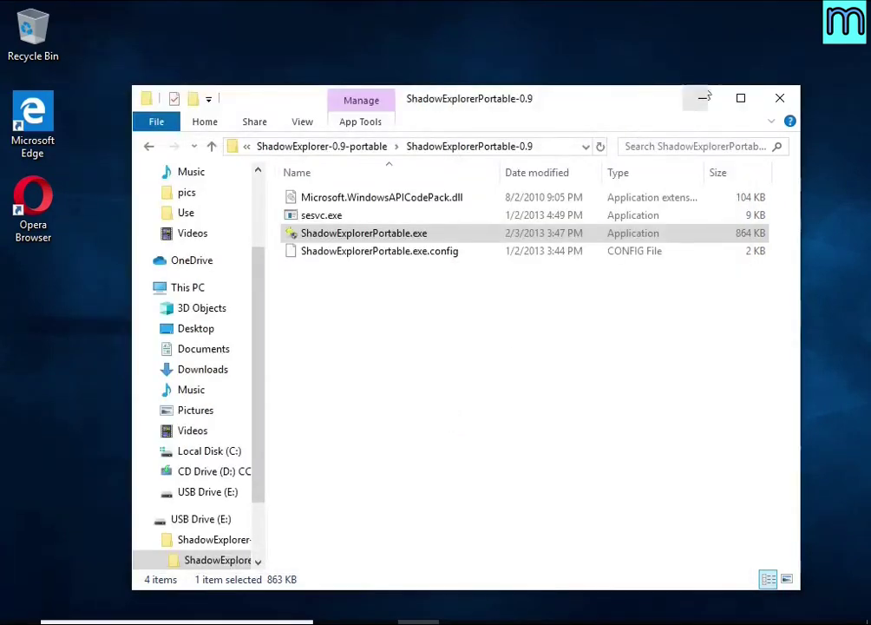
Open USB Drive (E:) and check the contents of the recovered UserGuide_Android.docx.
{"action": "left_click", "coordinate": [202, 519]}
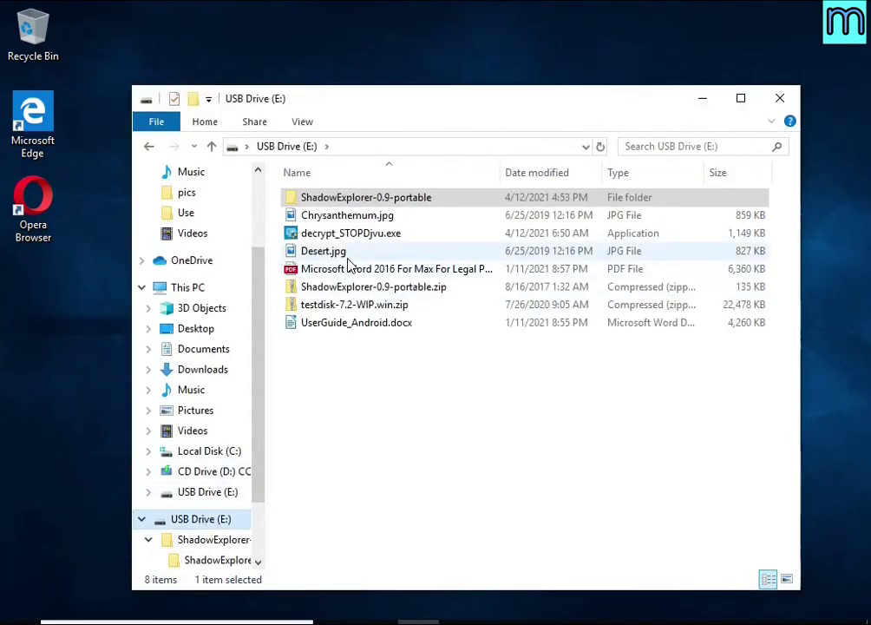
{"action": "left_click", "coordinate": [359, 217]}
{"action": "key", "text": "Down"}
{"action": "key", "text": "Down"}
{"action": "key", "text": "Down"}
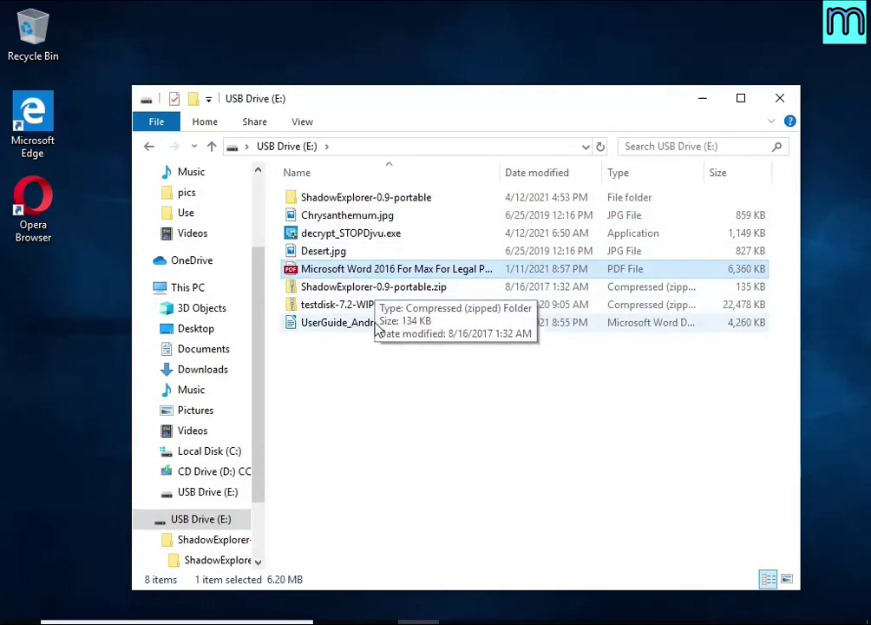
{"action": "double_click", "coordinate": [375, 324]}
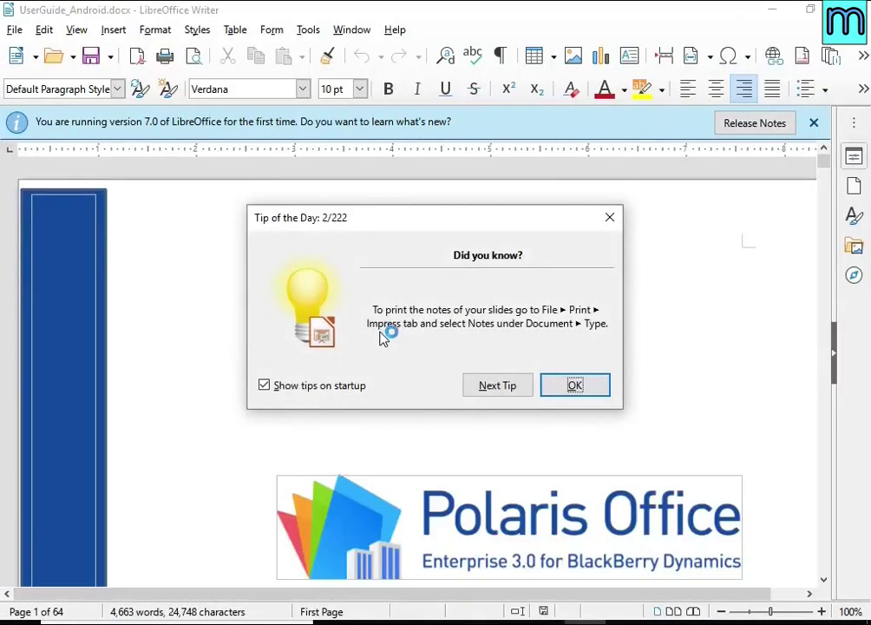
{"action": "left_click", "coordinate": [556, 379]}
{"action": "scroll", "coordinate": [581, 321], "scroll_direction": "down", "scroll_amount": 5}
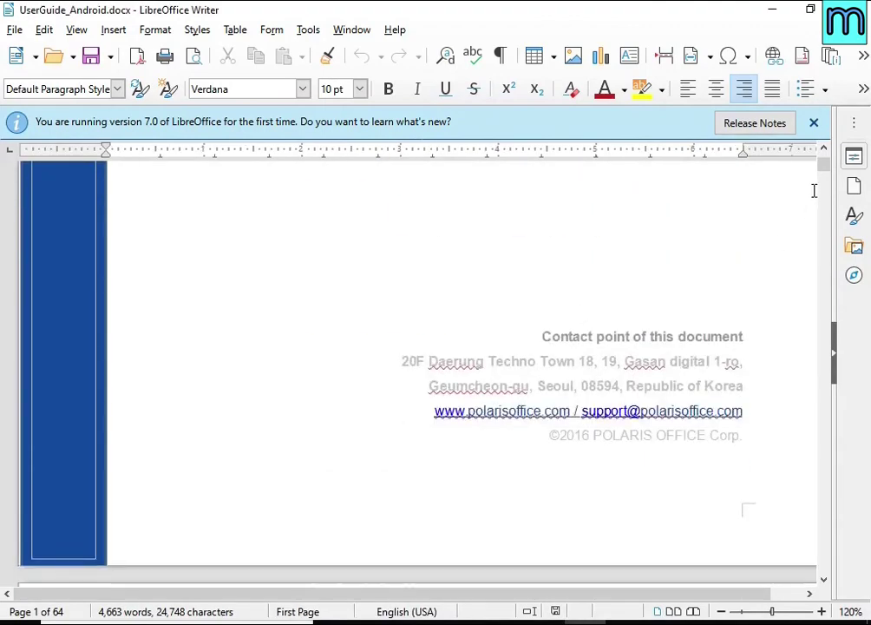
{"action": "scroll", "coordinate": [525, 321], "scroll_direction": "down", "scroll_amount": 5}
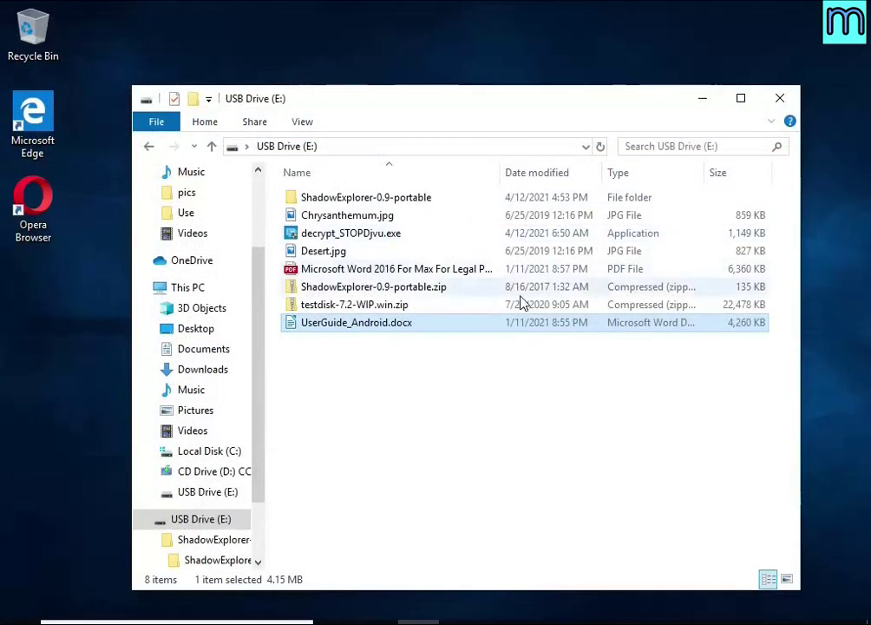
Open the recovered Microsoft Word 2016 PDF from the USB drive and look through its pages.
{"action": "left_click", "coordinate": [363, 270]}
{"action": "double_click", "coordinate": [363, 271]}
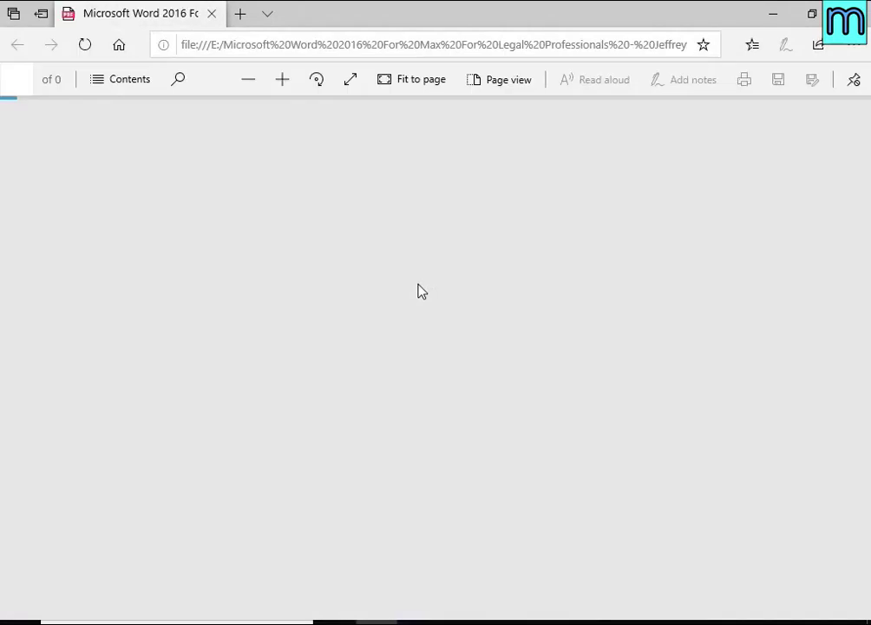
{"action": "scroll", "coordinate": [425, 287], "scroll_direction": "down", "scroll_amount": 4}
{"action": "scroll", "coordinate": [442, 280], "scroll_direction": "down", "scroll_amount": 10}
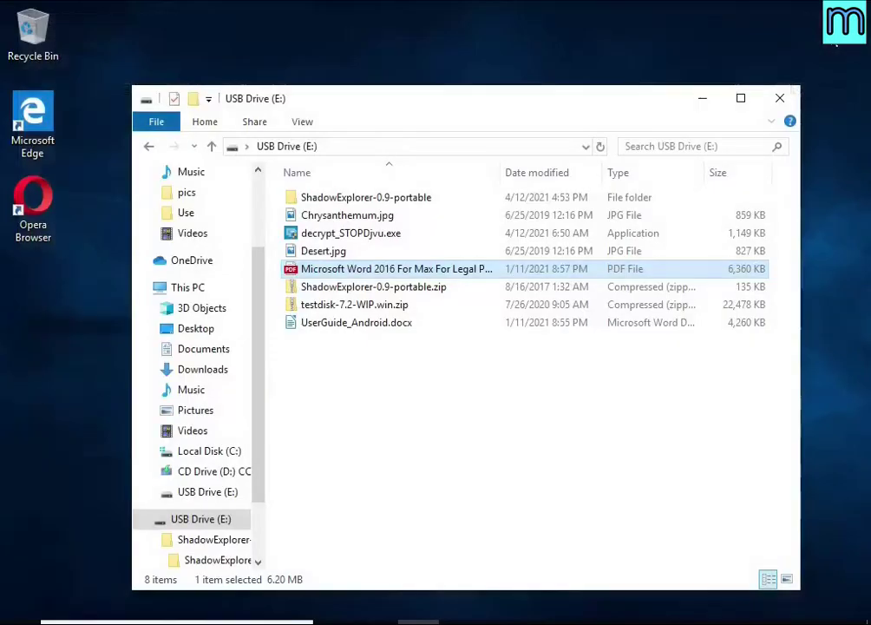
View the recovered Desert.jpg and Chrysanthemum.jpg pictures, and close the USB drive window.
{"action": "double_click", "coordinate": [369, 253]}
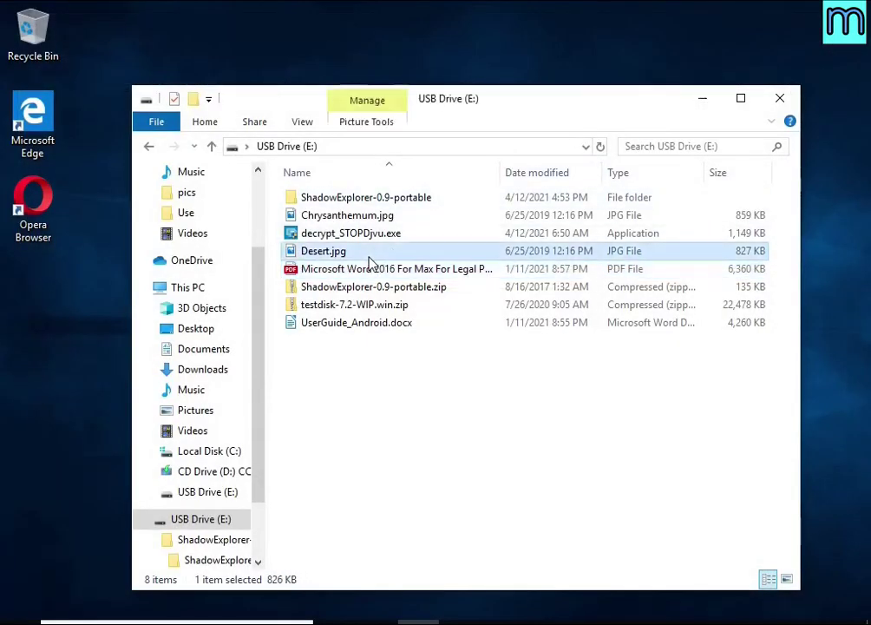
{"action": "double_click", "coordinate": [370, 272]}
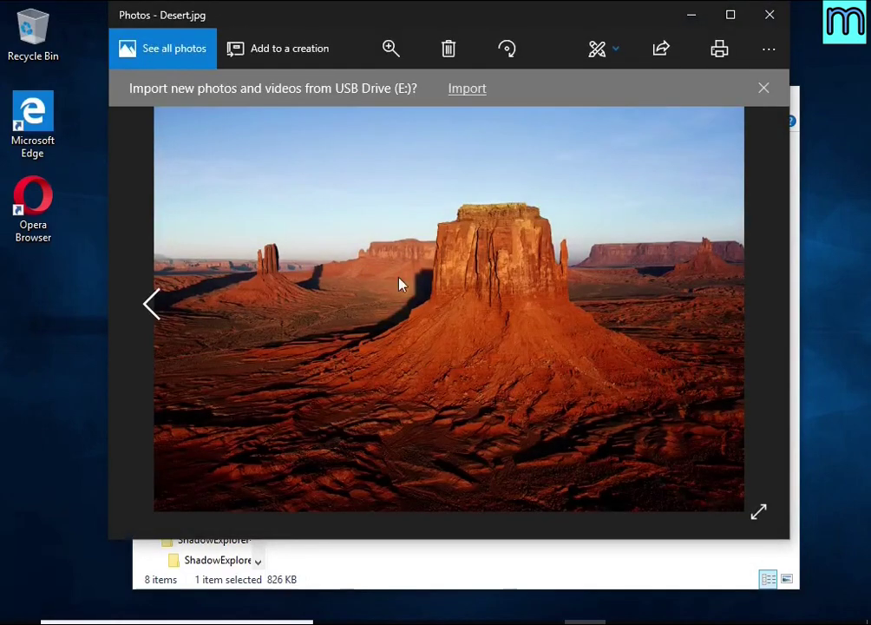
{"action": "left_click", "coordinate": [767, 32]}
{"action": "double_click", "coordinate": [375, 219]}
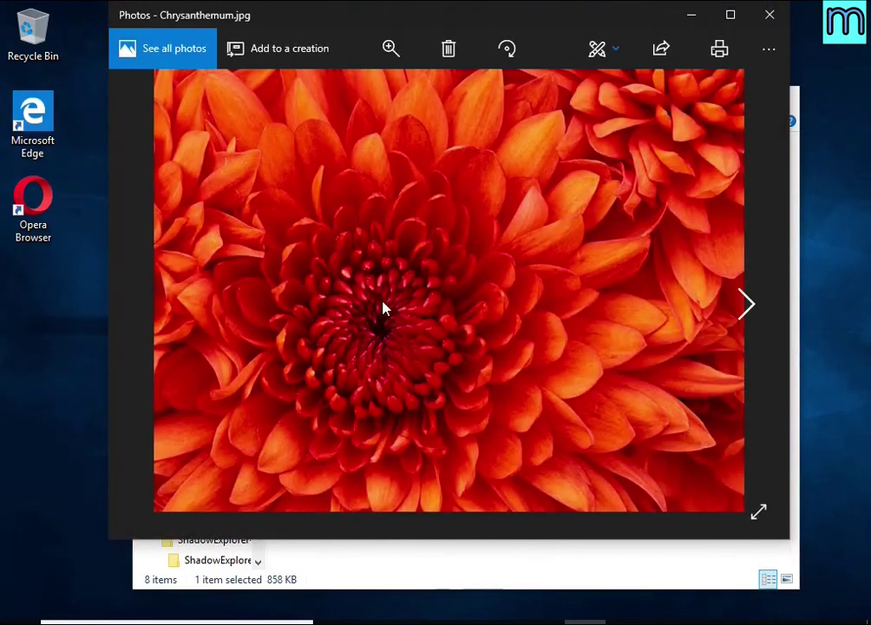
{"action": "left_click", "coordinate": [765, 13]}
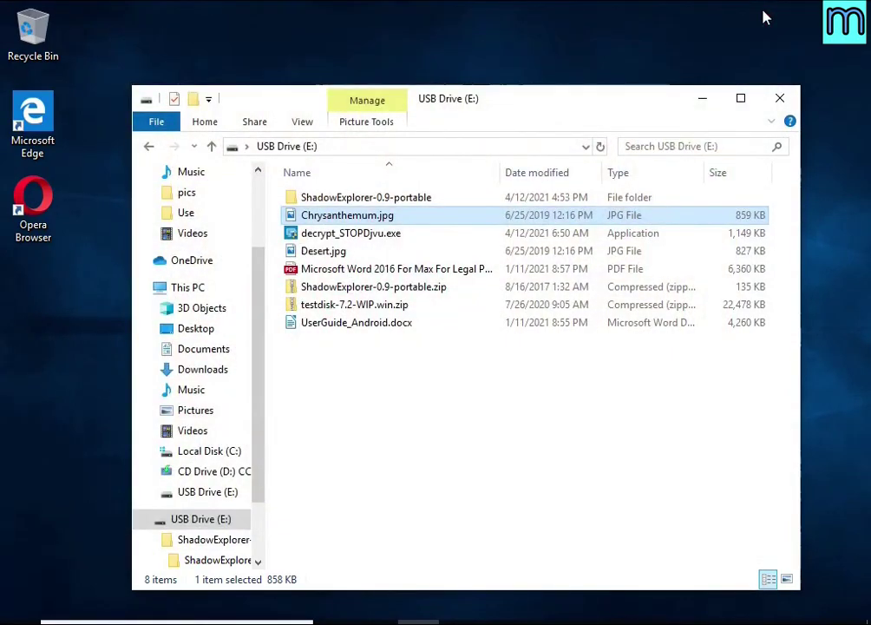
{"action": "left_click", "coordinate": [780, 99]}
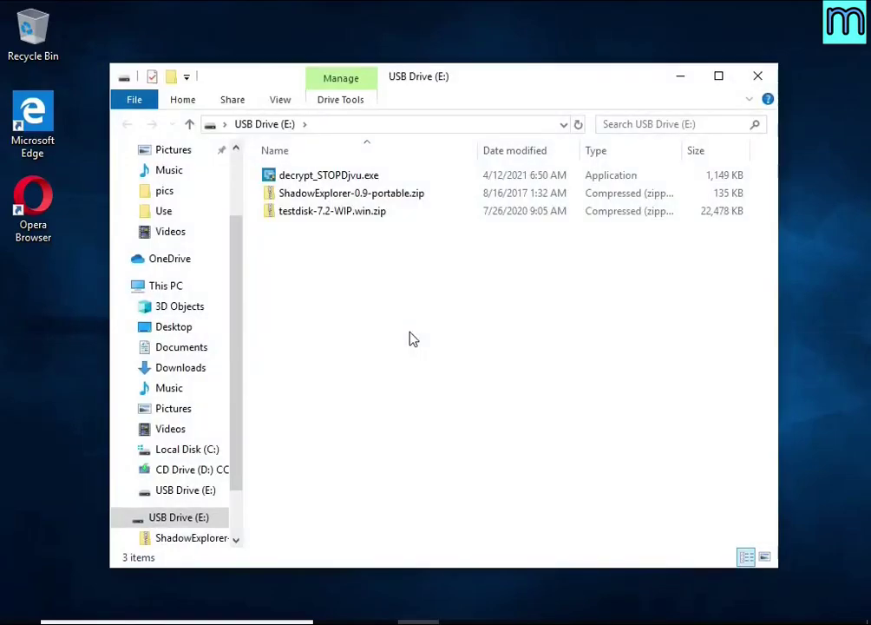
Extract testdisk-7.2-WIP.win.zip to E:\testdisk-7.2-WIP.win and close the original USB drive window.
{"action": "left_click", "coordinate": [365, 217]}
{"action": "right_click", "coordinate": [428, 215]}
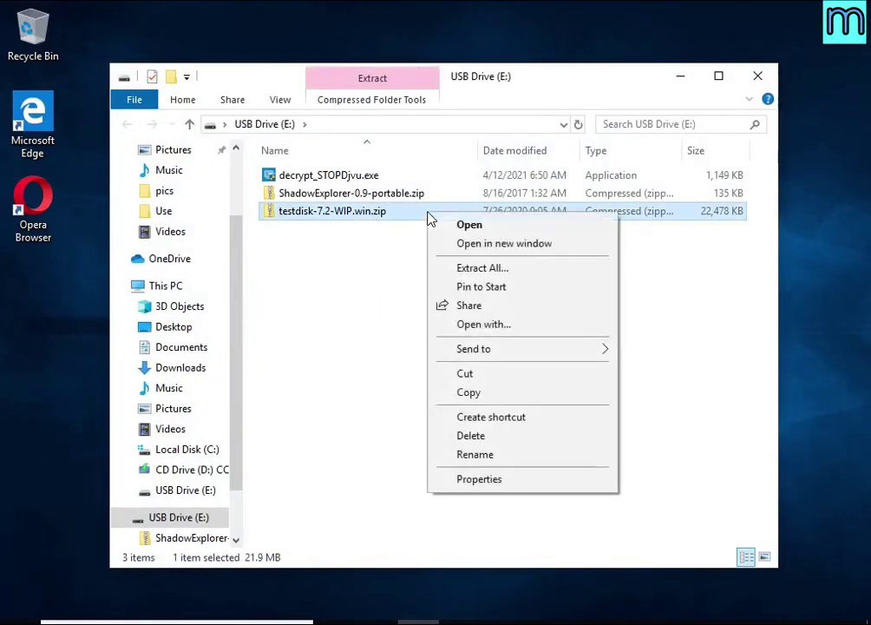
{"action": "left_click", "coordinate": [570, 276]}
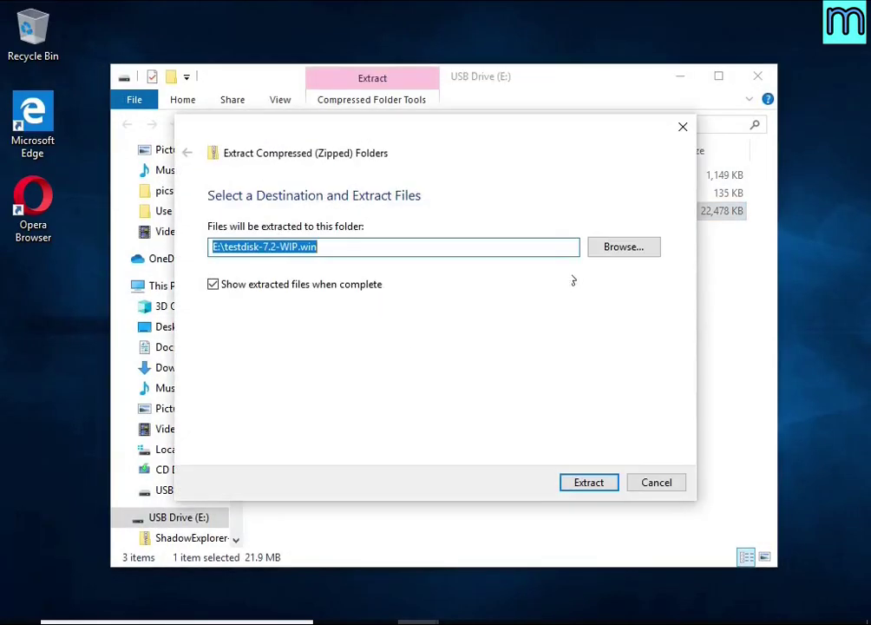
{"action": "left_click", "coordinate": [597, 483]}
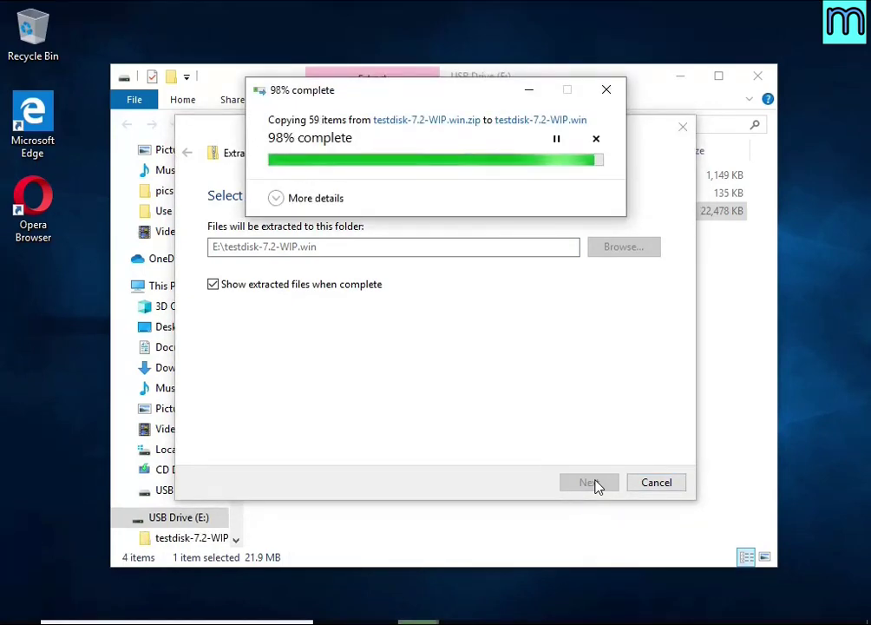
{"action": "left_click", "coordinate": [758, 76]}
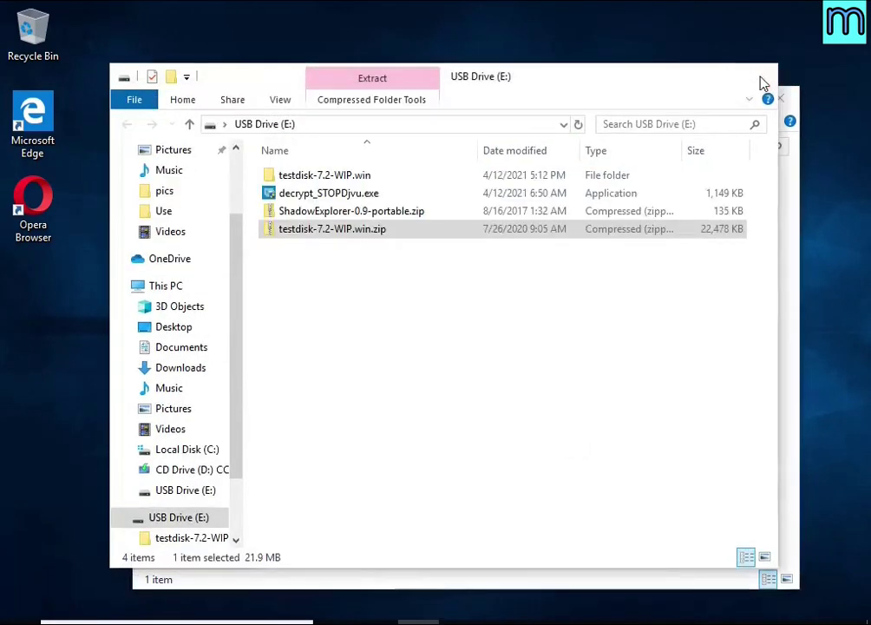
Run qphotorec_win.exe from the extracted testdisk-7.2-WIP folder, allow it to make changes, and restore its window to a smaller size.
{"action": "double_click", "coordinate": [404, 206]}
{"action": "scroll", "coordinate": [425, 275], "scroll_direction": "down", "scroll_amount": 7}
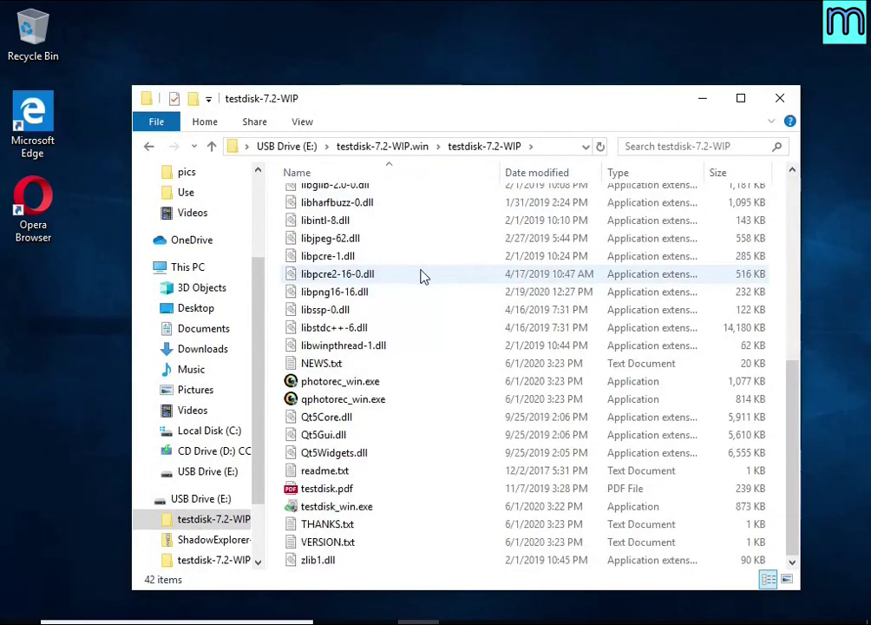
{"action": "double_click", "coordinate": [380, 402]}
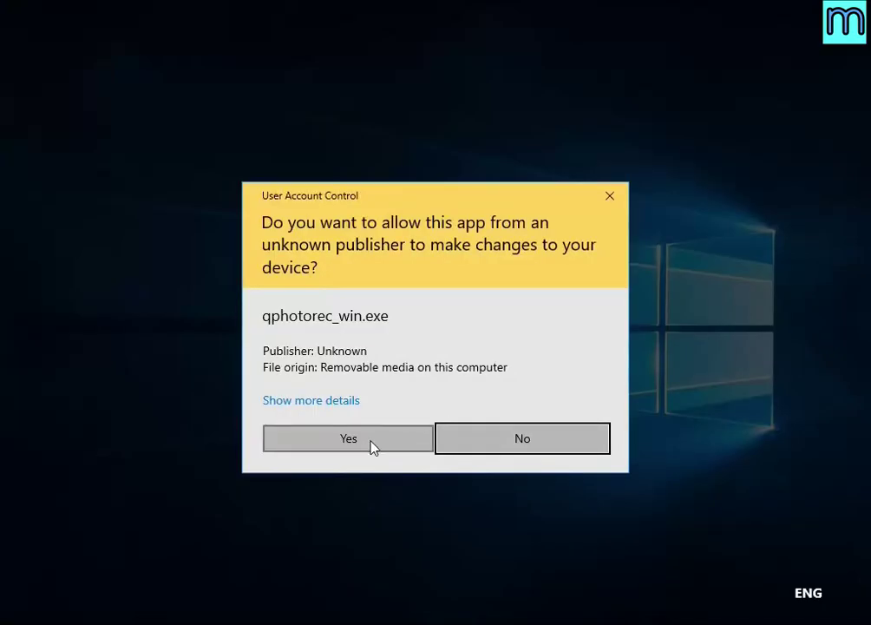
{"action": "left_click", "coordinate": [371, 446]}
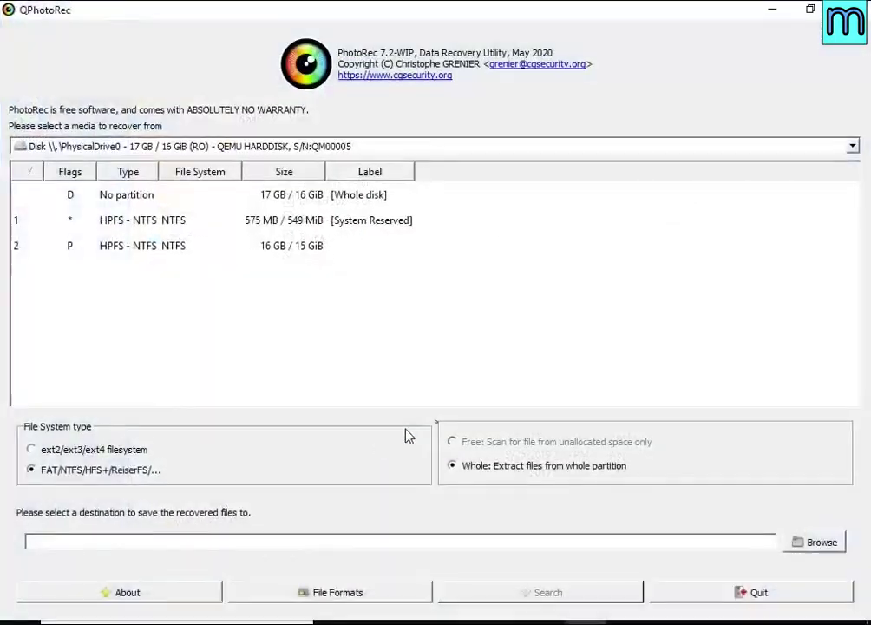
{"action": "left_click", "coordinate": [808, 14]}
{"action": "left_click", "coordinate": [780, 43]}
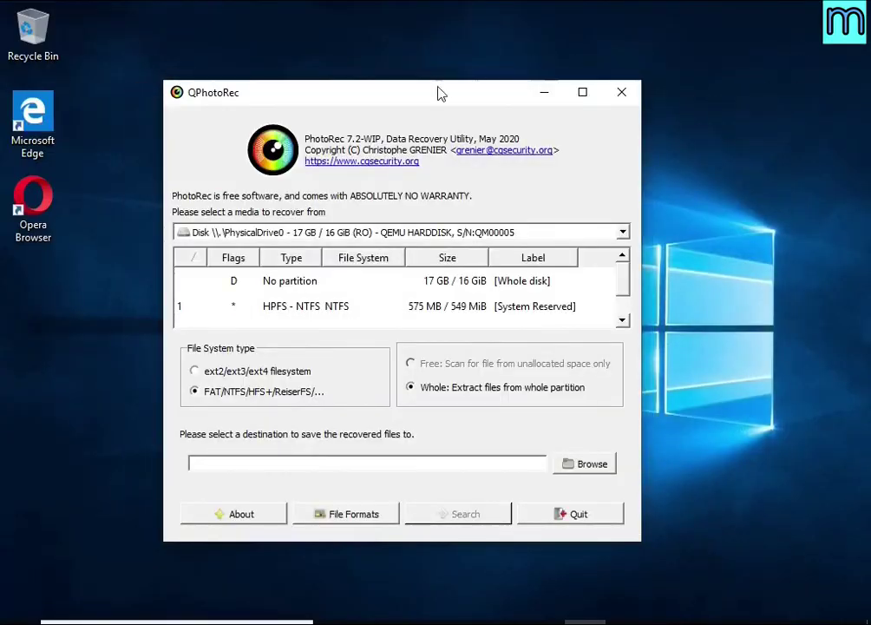
Choose PhysicalDrive0 (17 GB) as the media to recover from and select its 16 GB NTFS partition 2.
{"action": "left_click_drag", "start_coordinate": [439, 91], "coordinate": [467, 89]}
{"action": "left_click", "coordinate": [374, 227]}
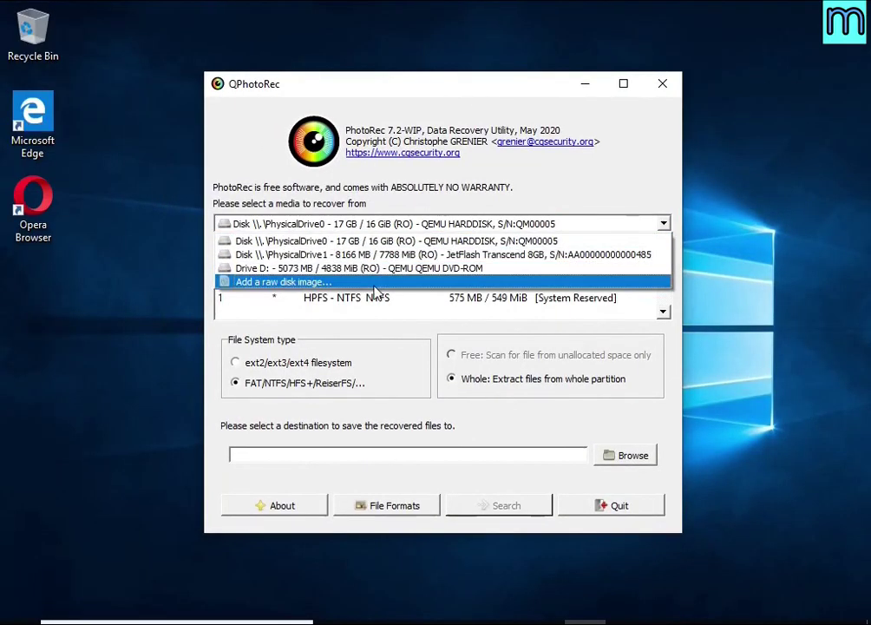
{"action": "left_click", "coordinate": [373, 241]}
{"action": "scroll", "coordinate": [364, 299], "scroll_direction": "down", "scroll_amount": 1}
{"action": "left_click", "coordinate": [358, 308]}
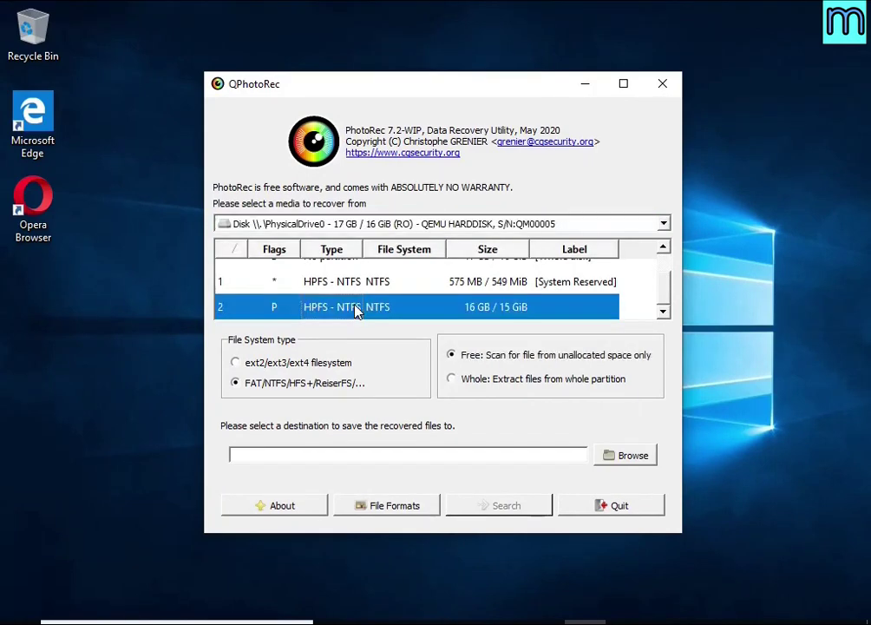
Deselect all file formats for recovery and pick the doc Microsoft Office Document format.
{"action": "left_click", "coordinate": [372, 506]}
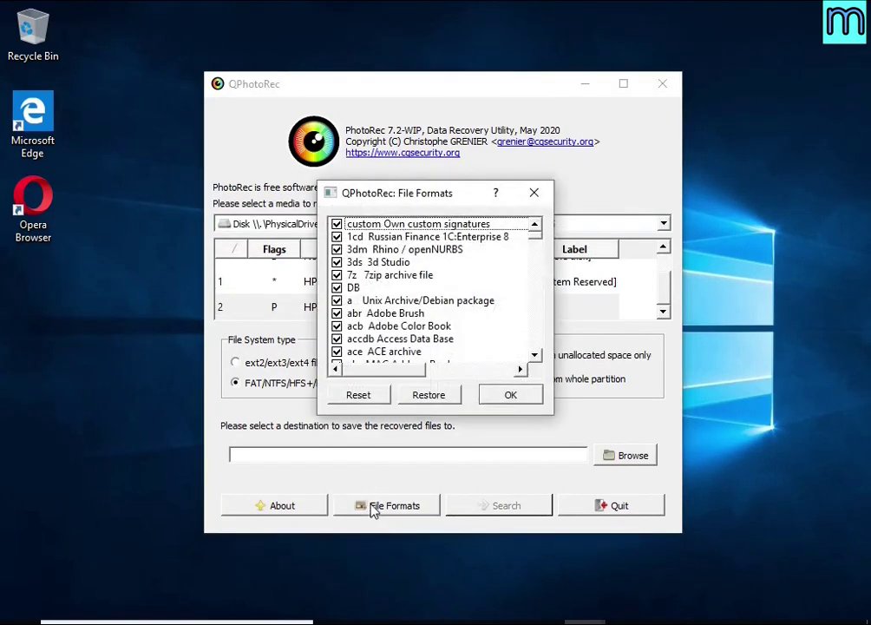
{"action": "left_click", "coordinate": [381, 392]}
{"action": "scroll", "coordinate": [395, 339], "scroll_direction": "down", "scroll_amount": 18}
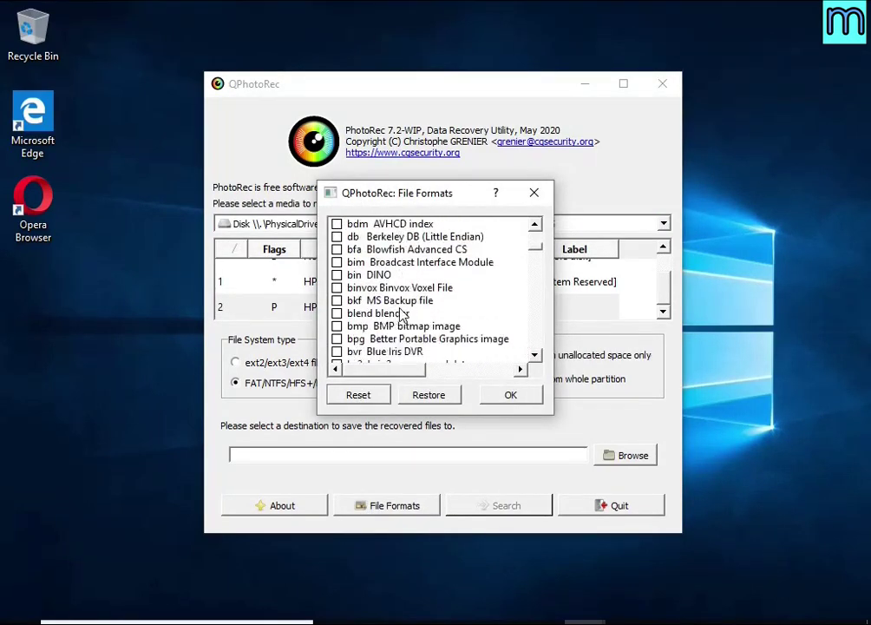
{"action": "scroll", "coordinate": [395, 308], "scroll_direction": "down", "scroll_amount": 10}
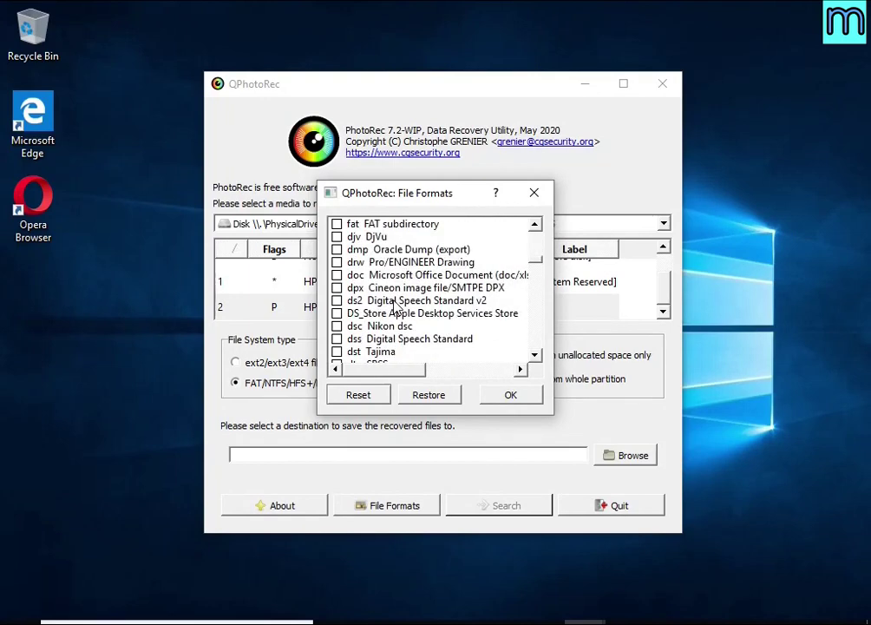
{"action": "left_click", "coordinate": [397, 278]}
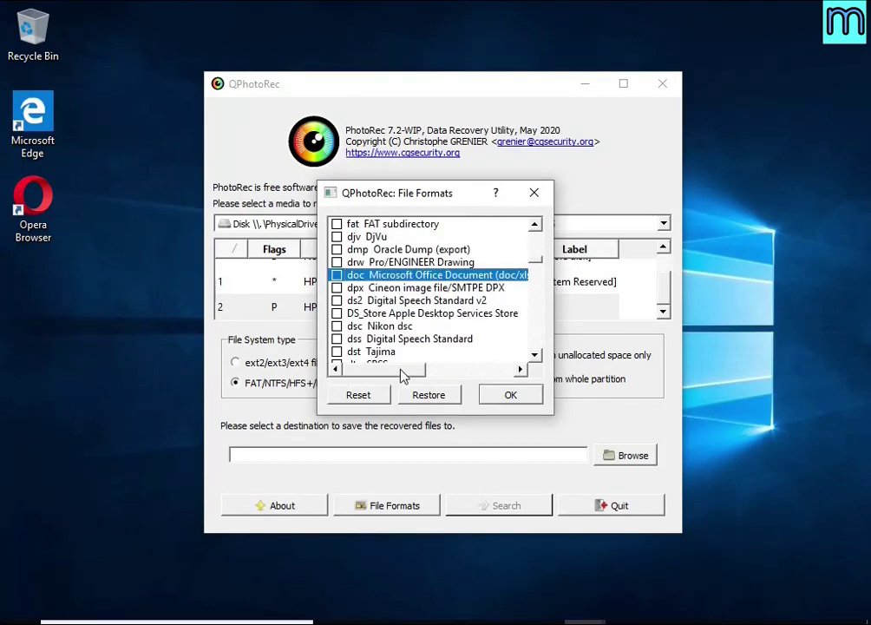
{"action": "mouse_move", "coordinate": [403, 372]}
{"action": "left_mouse_down"}
{"action": "mouse_move", "coordinate": [487, 370]}
{"action": "mouse_move", "coordinate": [387, 370]}
{"action": "left_mouse_up"}
Add the jpg, pdf and zip formats to the file types for recovery and accept the format selection.
{"action": "scroll", "coordinate": [412, 315], "scroll_direction": "down", "scroll_amount": 7}
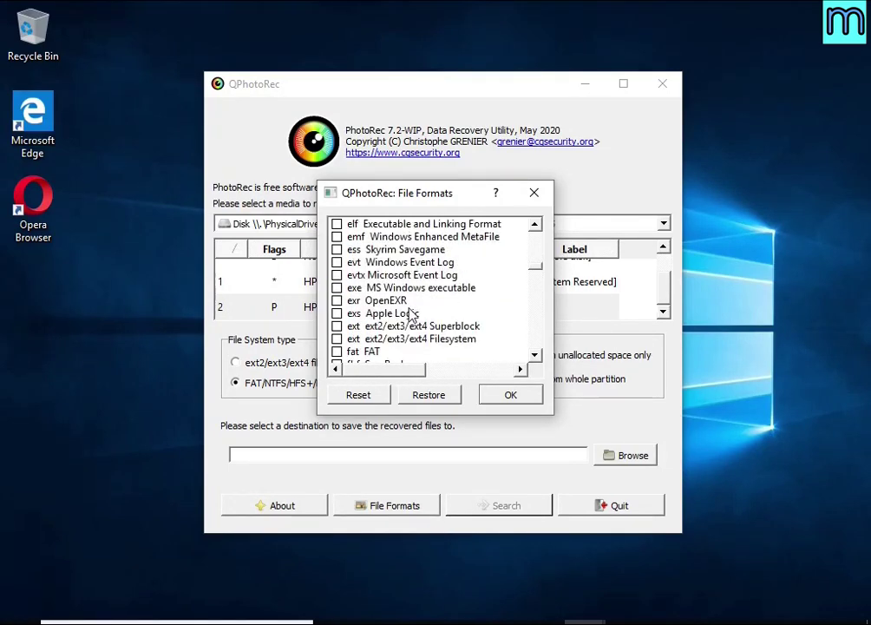
{"action": "scroll", "coordinate": [412, 314], "scroll_direction": "down", "scroll_amount": 15}
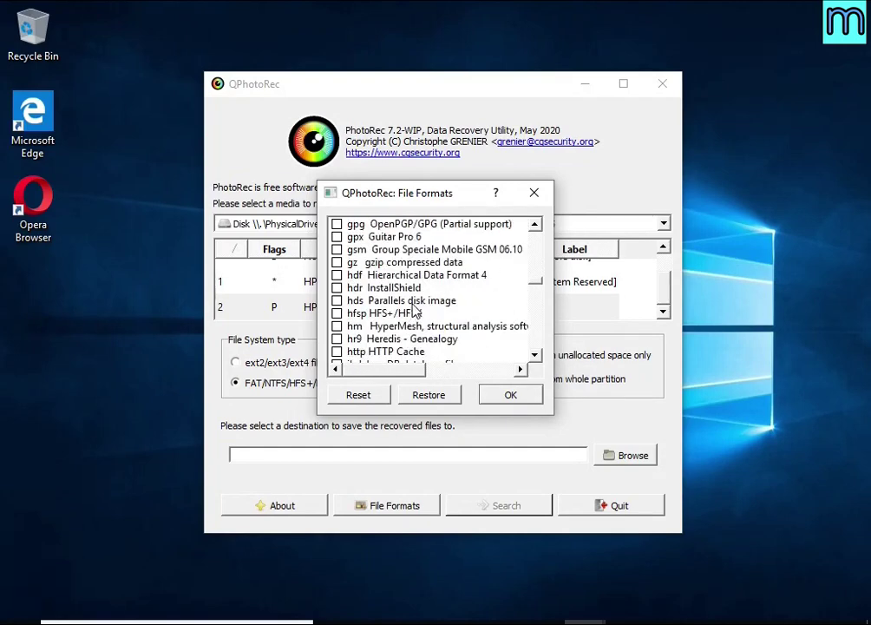
{"action": "scroll", "coordinate": [414, 311], "scroll_direction": "down", "scroll_amount": 1}
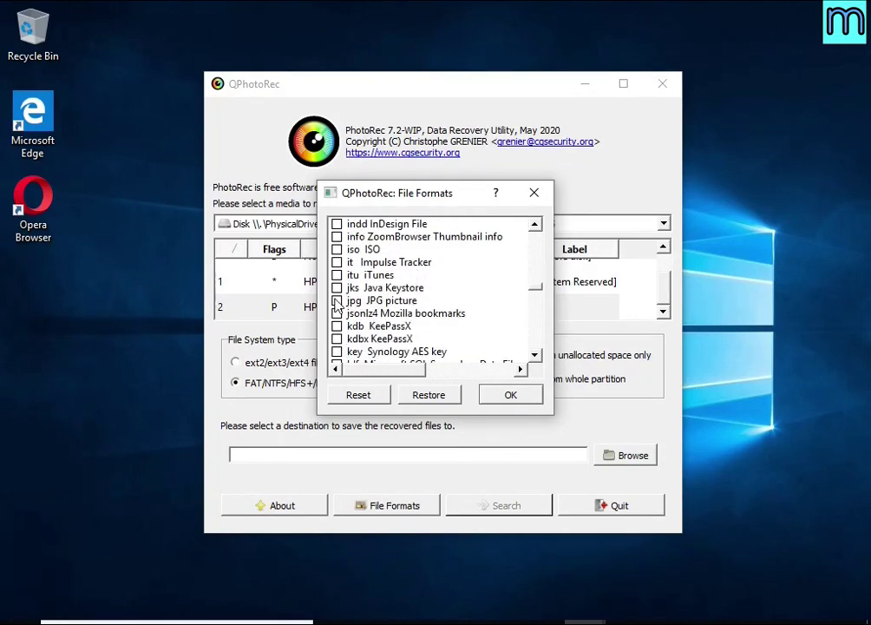
{"action": "scroll", "coordinate": [436, 308], "scroll_direction": "down", "scroll_amount": 20}
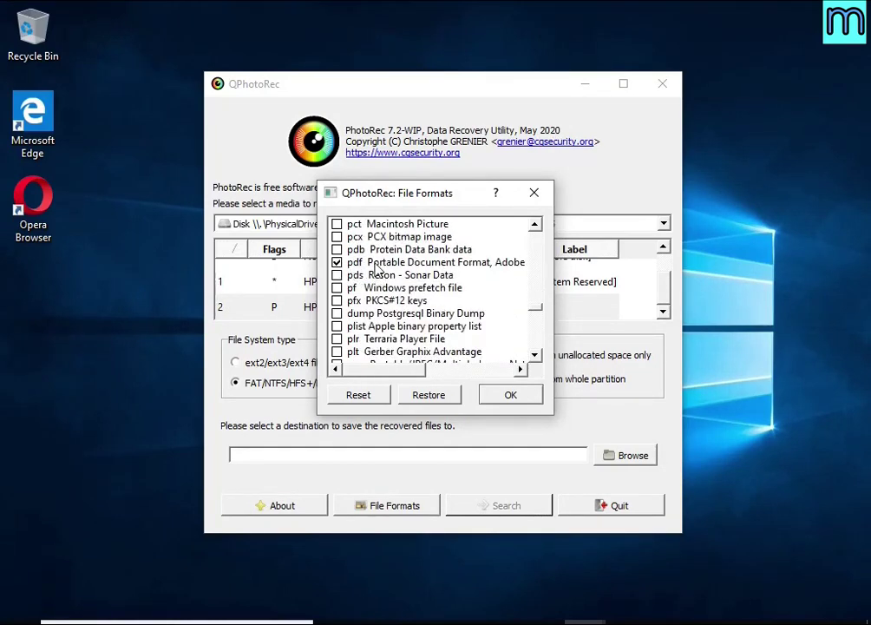
{"action": "scroll", "coordinate": [375, 271], "scroll_direction": "down", "scroll_amount": 20}
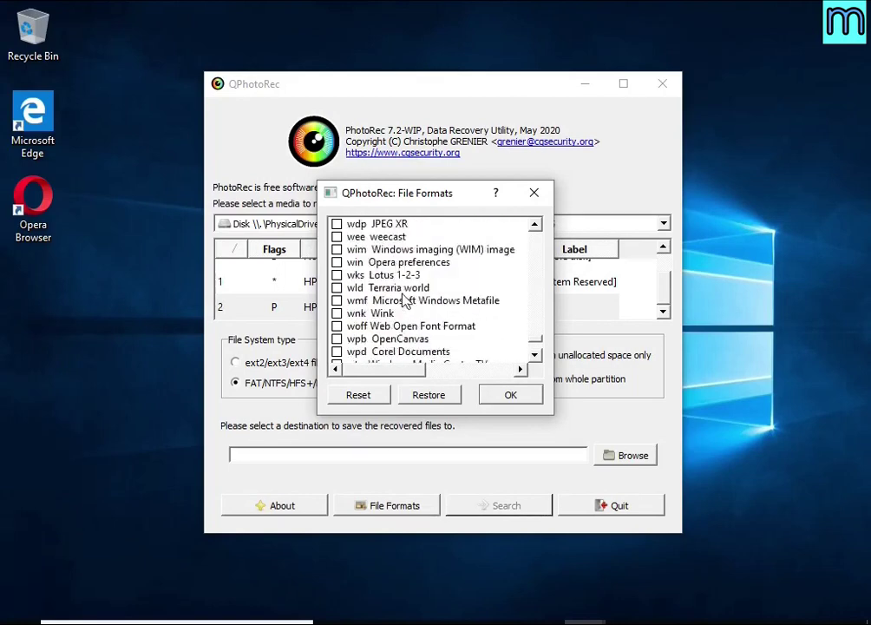
{"action": "scroll", "coordinate": [404, 300], "scroll_direction": "down", "scroll_amount": 5}
{"action": "left_click_drag", "start_coordinate": [382, 369], "coordinate": [347, 351]}
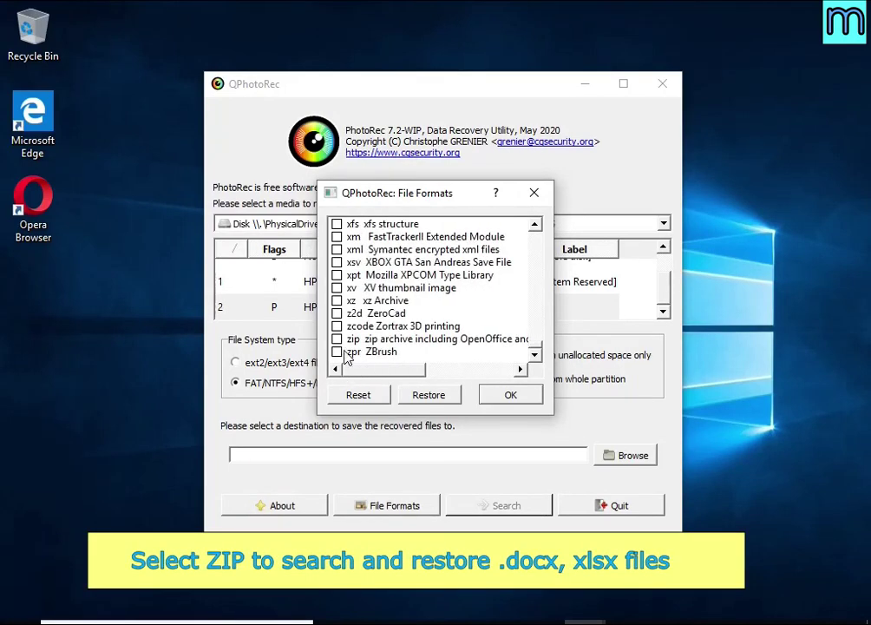
{"action": "left_click", "coordinate": [344, 343]}
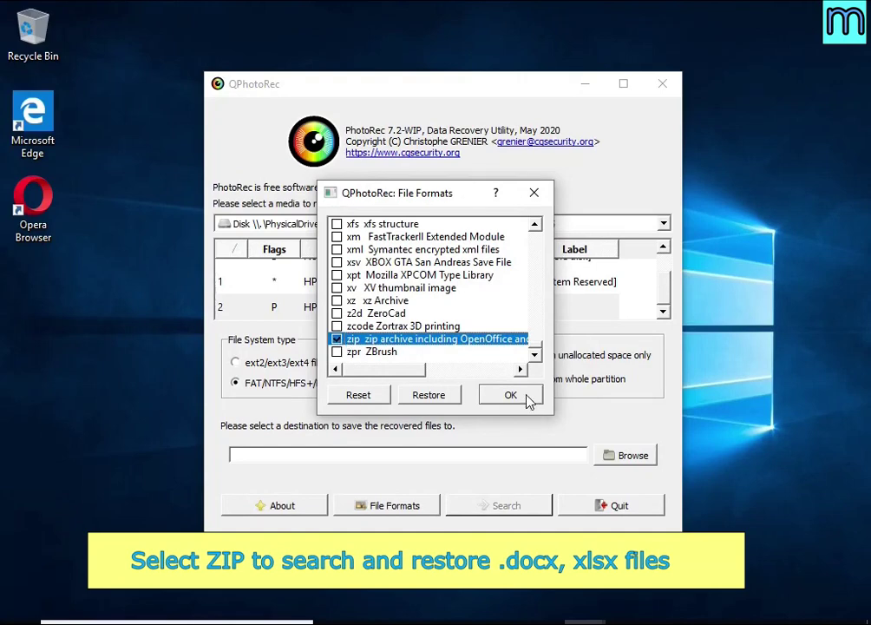
{"action": "left_click", "coordinate": [510, 395]}
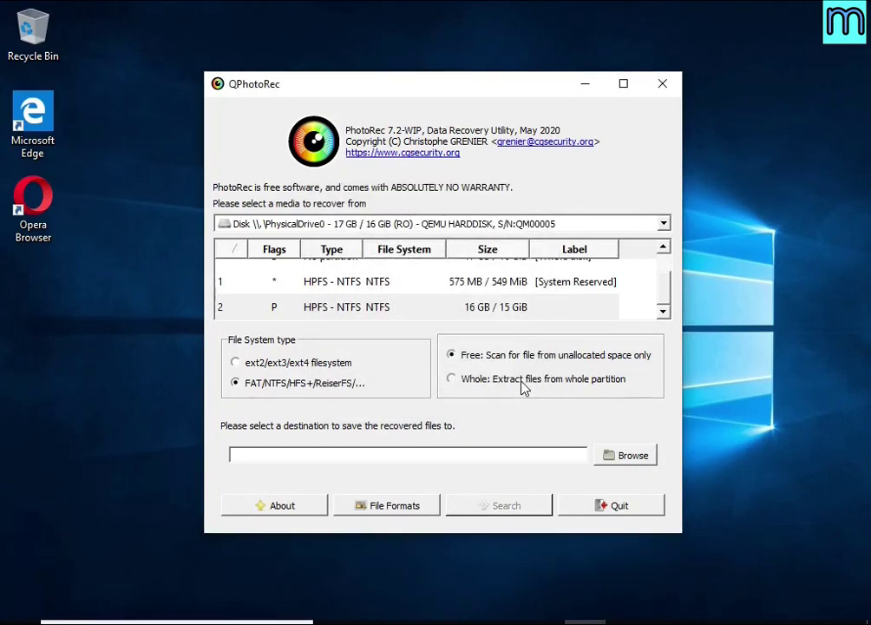
Run the recovery search with USB Drive (E:) as the destination for recovered files, and quit QPhotoRec when it completes.
{"action": "left_click", "coordinate": [452, 380]}
{"action": "left_click", "coordinate": [624, 454]}
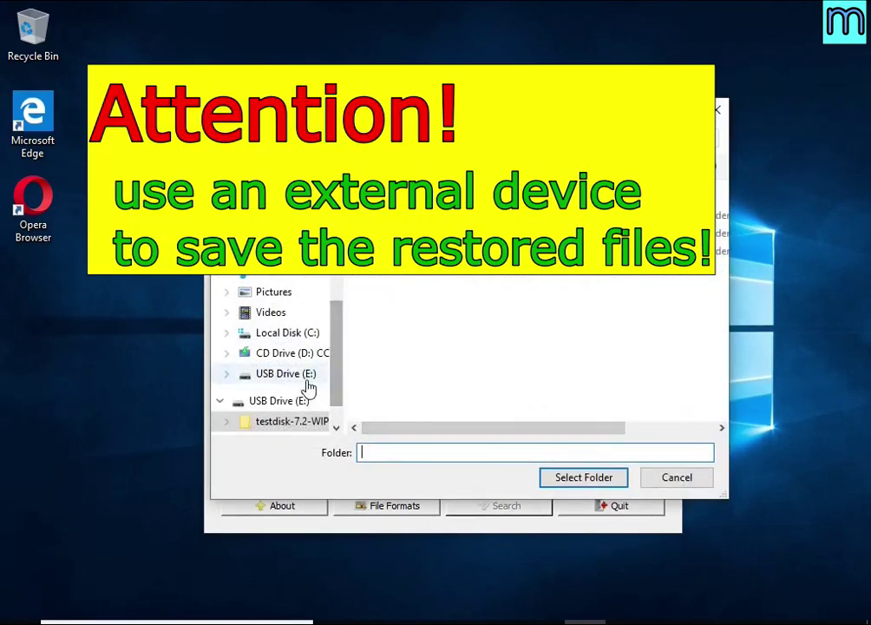
{"action": "left_click", "coordinate": [280, 401]}
{"action": "left_click", "coordinate": [548, 481]}
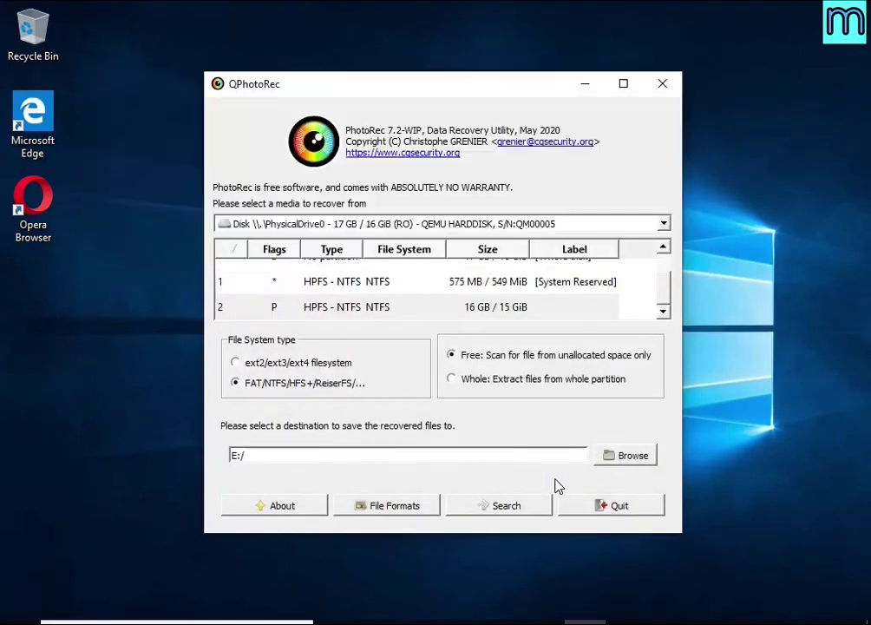
{"action": "left_click", "coordinate": [508, 507]}
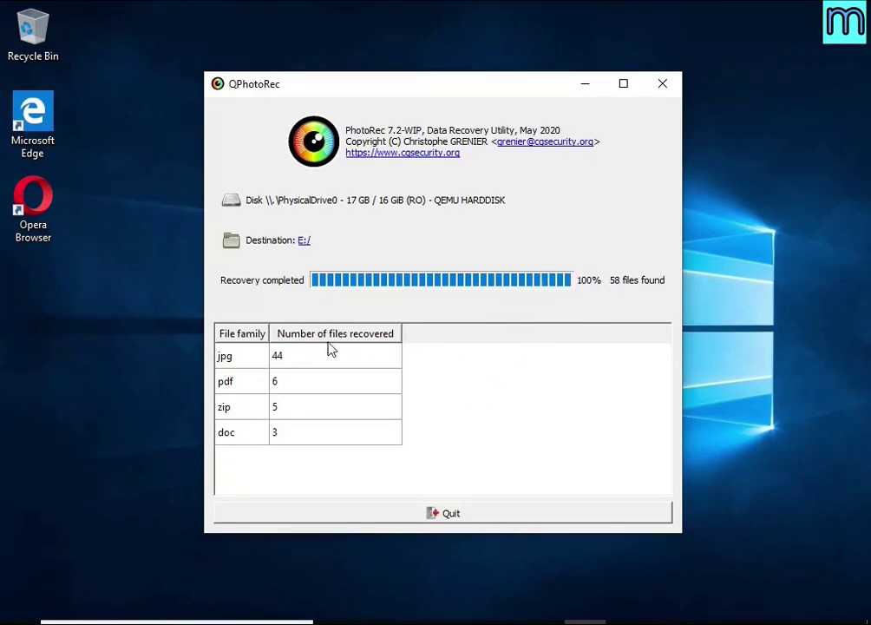
{"action": "left_click", "coordinate": [471, 516]}
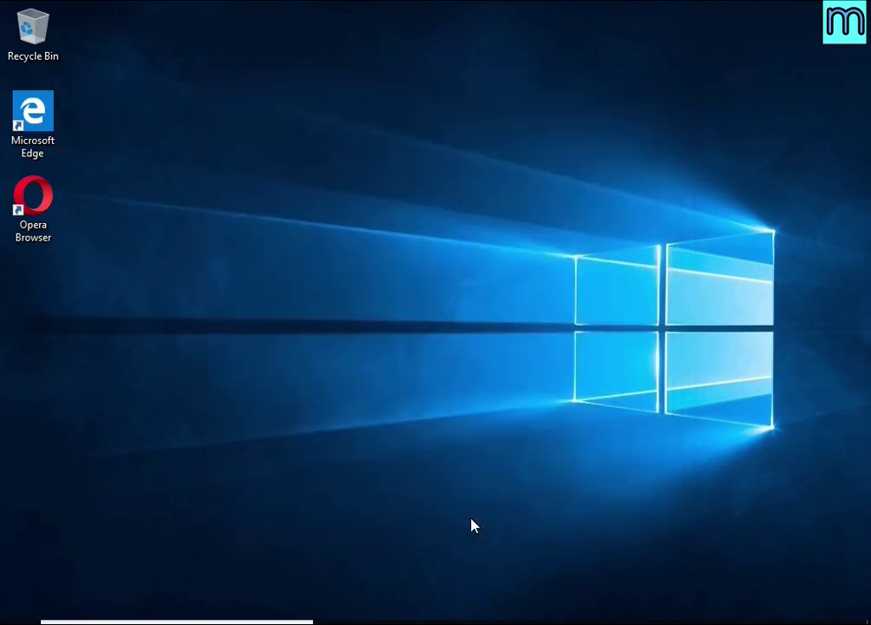
Open the recup_dir.1 folder on USB Drive (E:) in File Explorer and sort its files by size, largest first.
{"action": "left_click", "coordinate": [416, 621]}
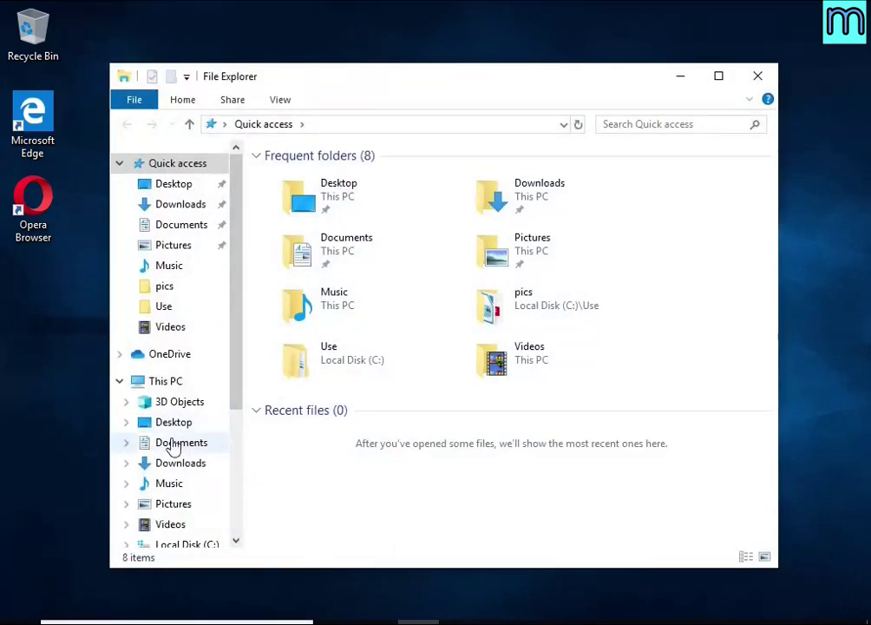
{"action": "scroll", "coordinate": [173, 447], "scroll_direction": "down", "scroll_amount": 2}
{"action": "left_click", "coordinate": [171, 471]}
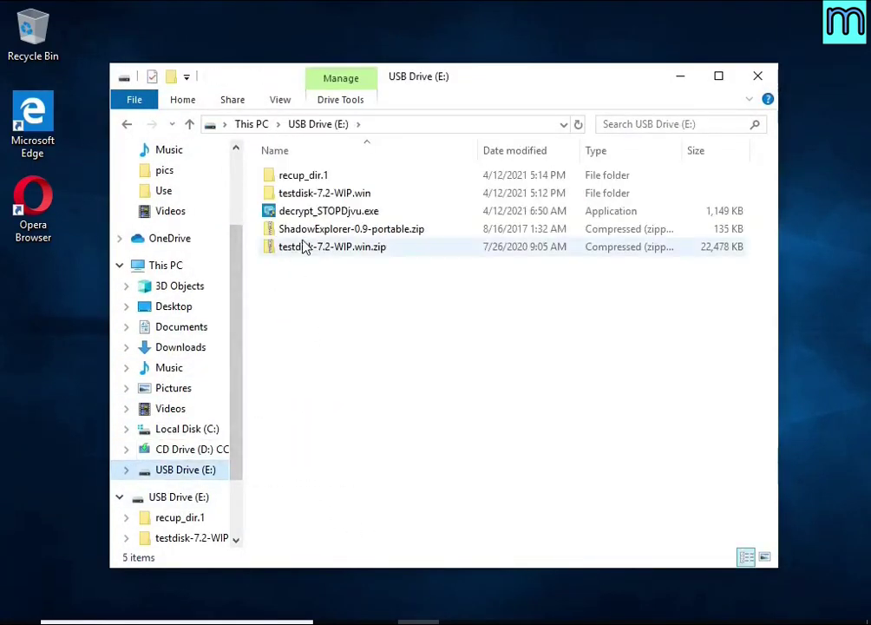
{"action": "left_click", "coordinate": [312, 180]}
{"action": "double_click", "coordinate": [315, 183]}
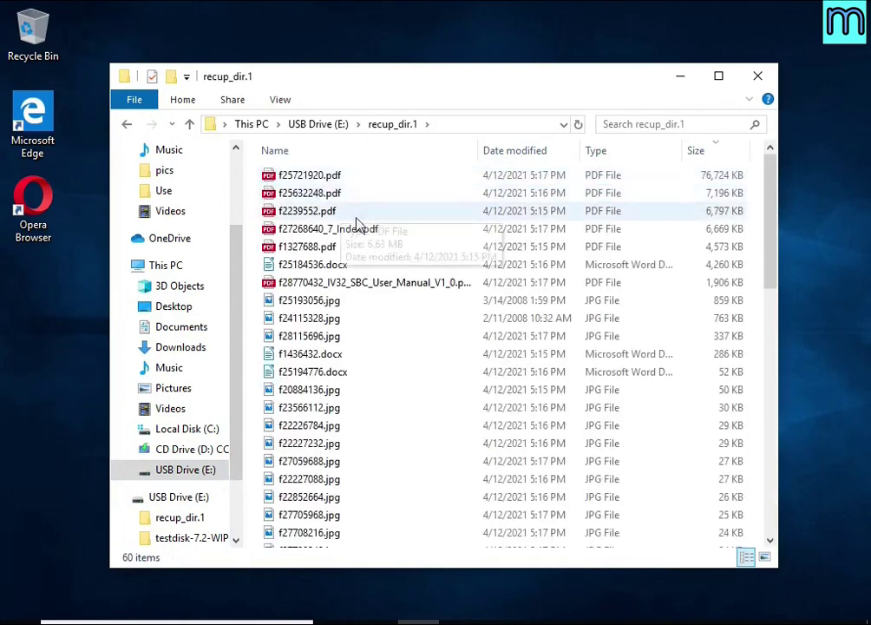
{"action": "left_click", "coordinate": [708, 156]}
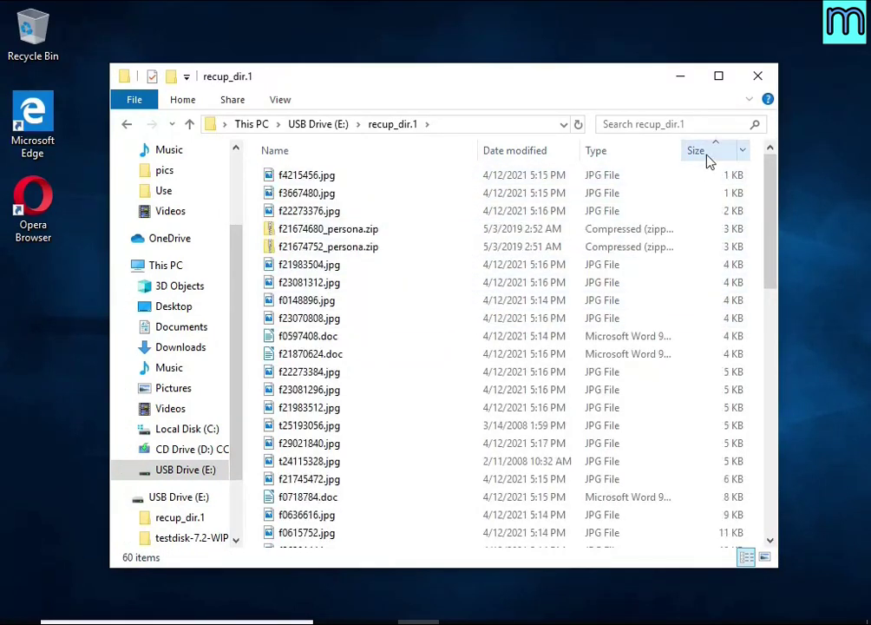
{"action": "left_click", "coordinate": [710, 157]}
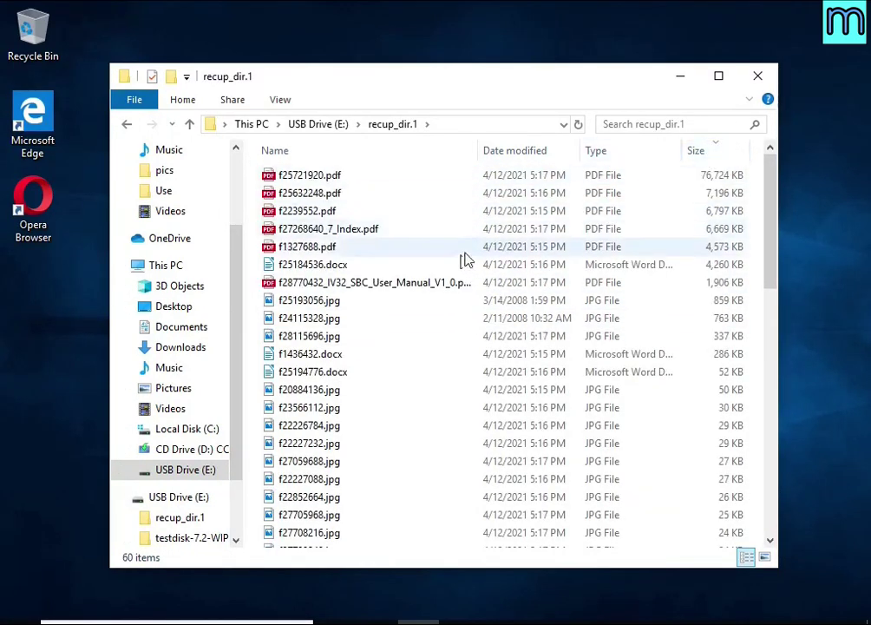
Open the recovered f28770432_IV32_SBC_User_Manual_V1_0.pdf, look through its first pages, and close it.
{"action": "double_click", "coordinate": [420, 283]}
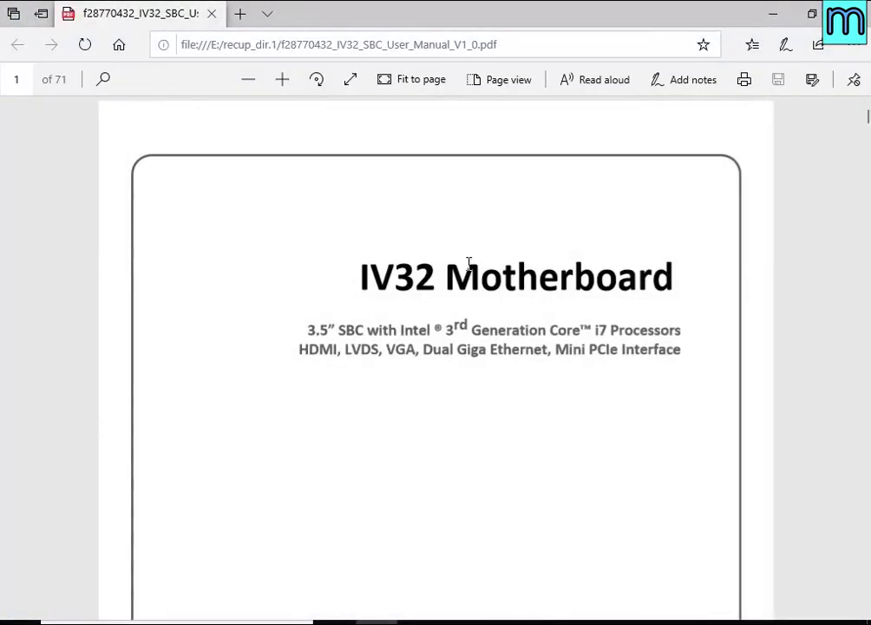
{"action": "scroll", "coordinate": [480, 287], "scroll_direction": "down", "scroll_amount": 10}
{"action": "scroll", "coordinate": [489, 278], "scroll_direction": "down", "scroll_amount": 5}
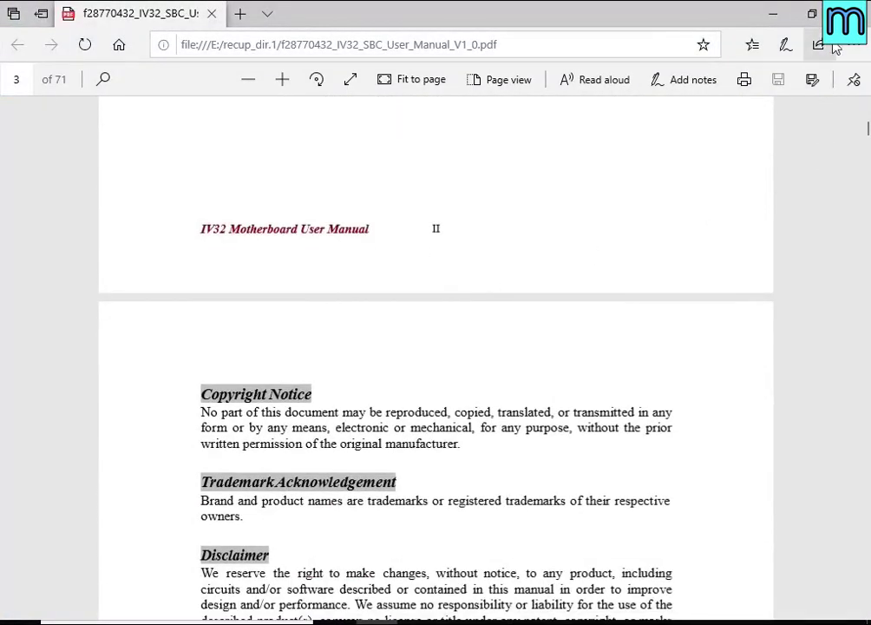
{"action": "left_click", "coordinate": [854, 13]}
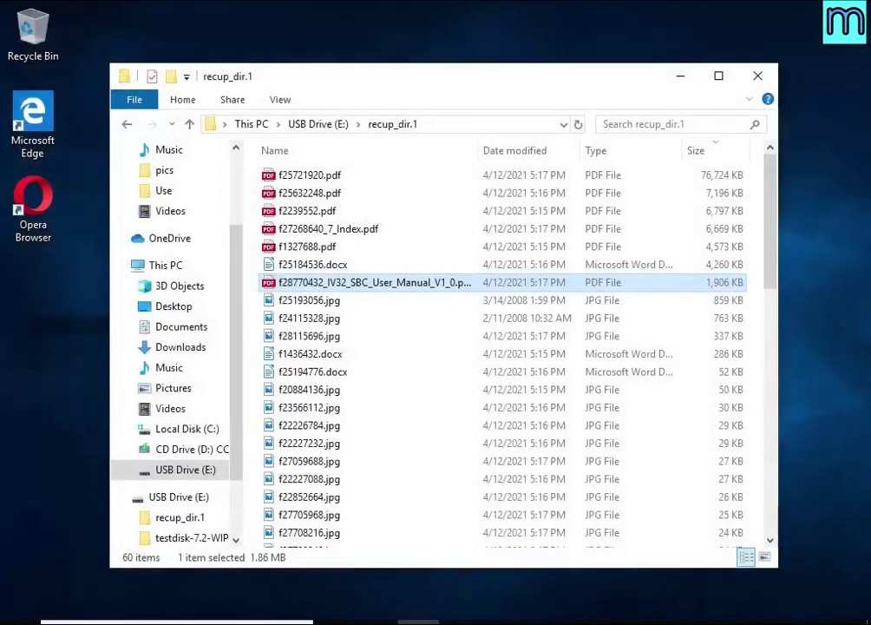
View the recovered pictures f25193056.jpg and f24115328.jpg one after the other, closing each.
{"action": "double_click", "coordinate": [386, 307]}
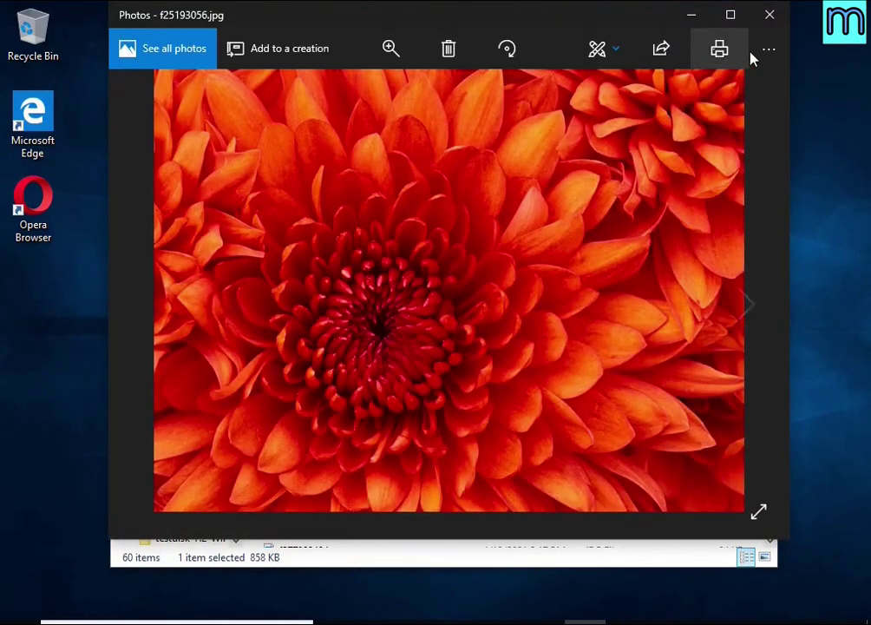
{"action": "left_click", "coordinate": [770, 15]}
{"action": "double_click", "coordinate": [353, 321]}
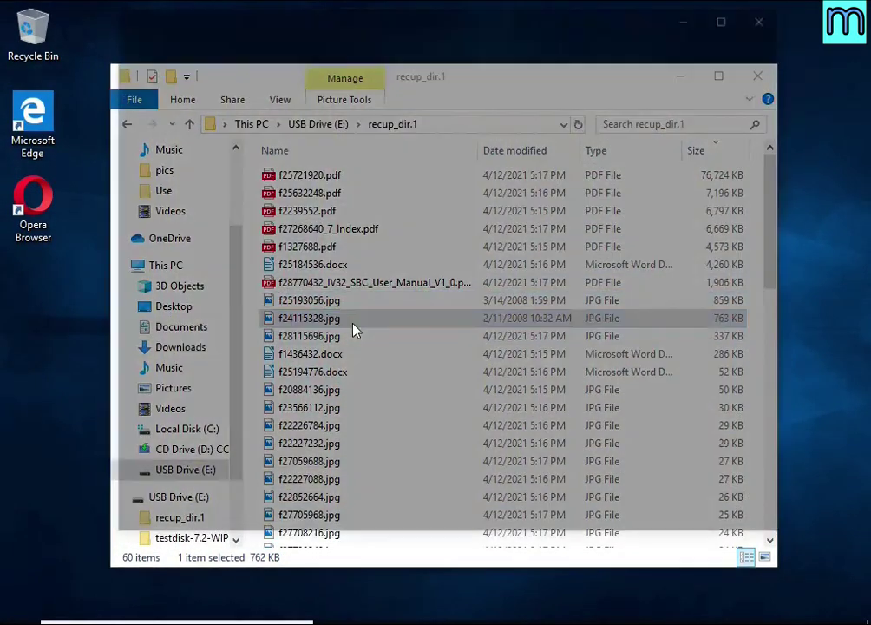
{"action": "left_click", "coordinate": [761, 16]}
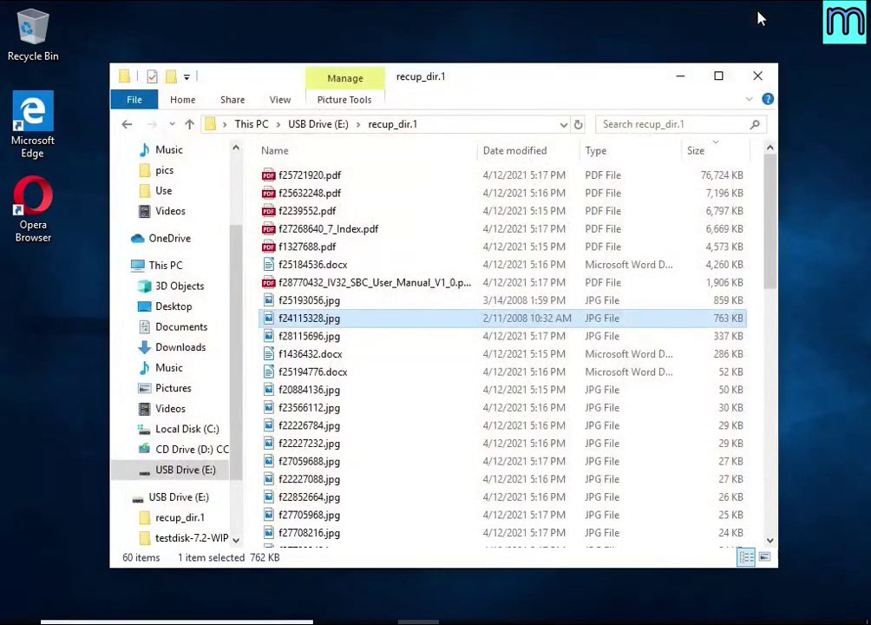
Open the recovered document f1436432.docx, dismiss the Tip of the Day, look through the content, and close it.
{"action": "double_click", "coordinate": [368, 353]}
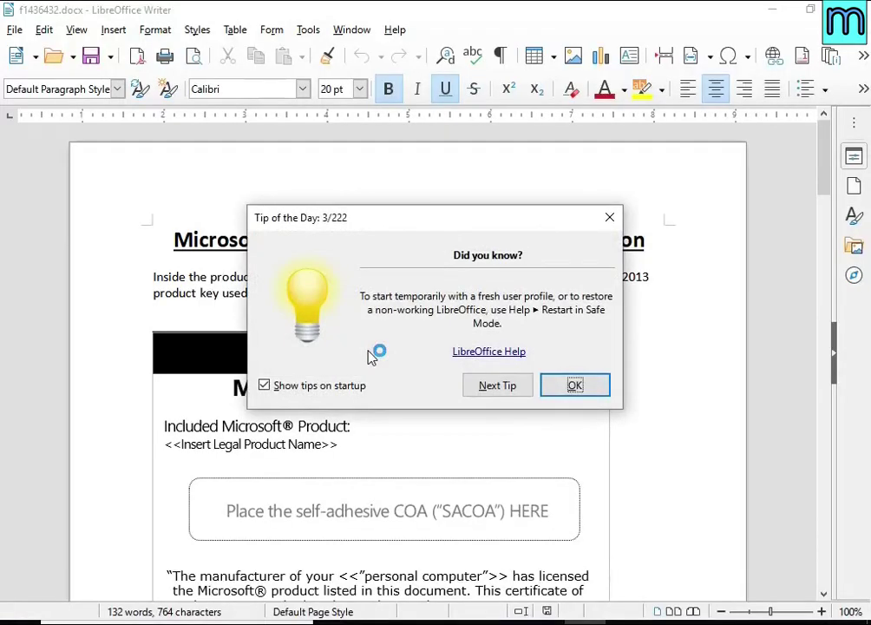
{"action": "left_click", "coordinate": [577, 391]}
{"action": "scroll", "coordinate": [336, 317], "scroll_direction": "down", "scroll_amount": 5}
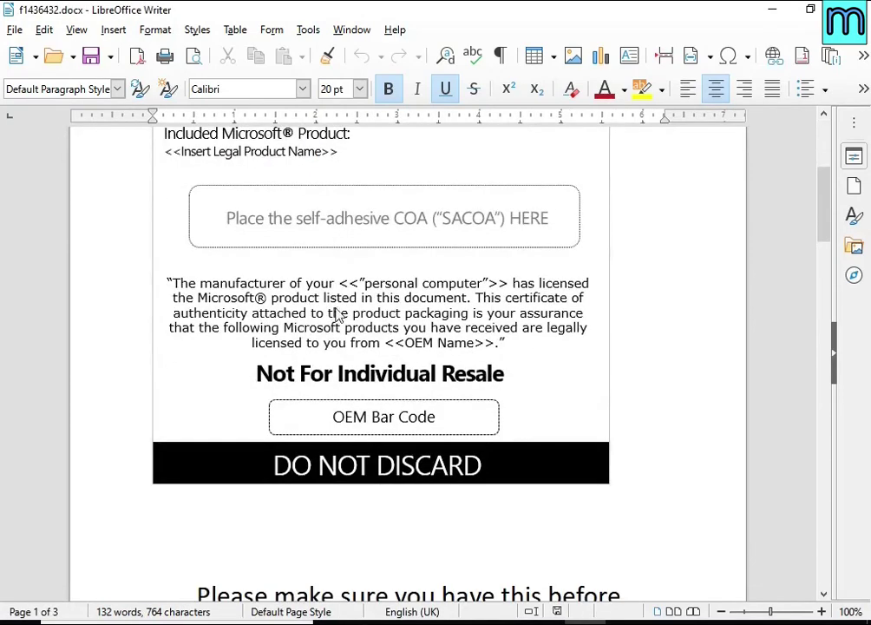
{"action": "scroll", "coordinate": [311, 461], "scroll_direction": "down", "scroll_amount": 5}
{"action": "key", "text": "alt+F4"}
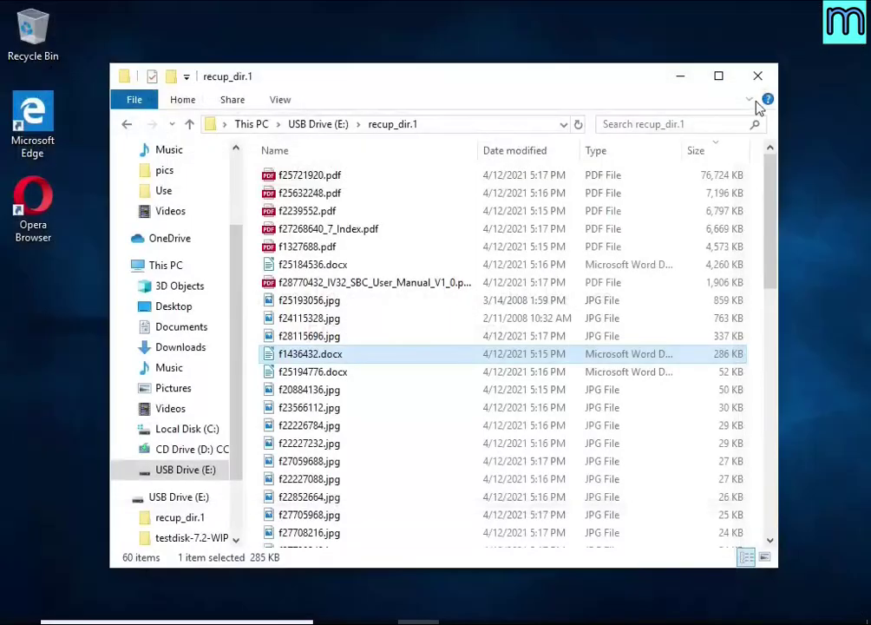
Look over the remaining recovered files in recup_dir.1 and close the folder window.
{"action": "scroll", "coordinate": [527, 301], "scroll_direction": "down", "scroll_amount": 7}
{"action": "scroll", "coordinate": [527, 301], "scroll_direction": "up", "scroll_amount": 6}
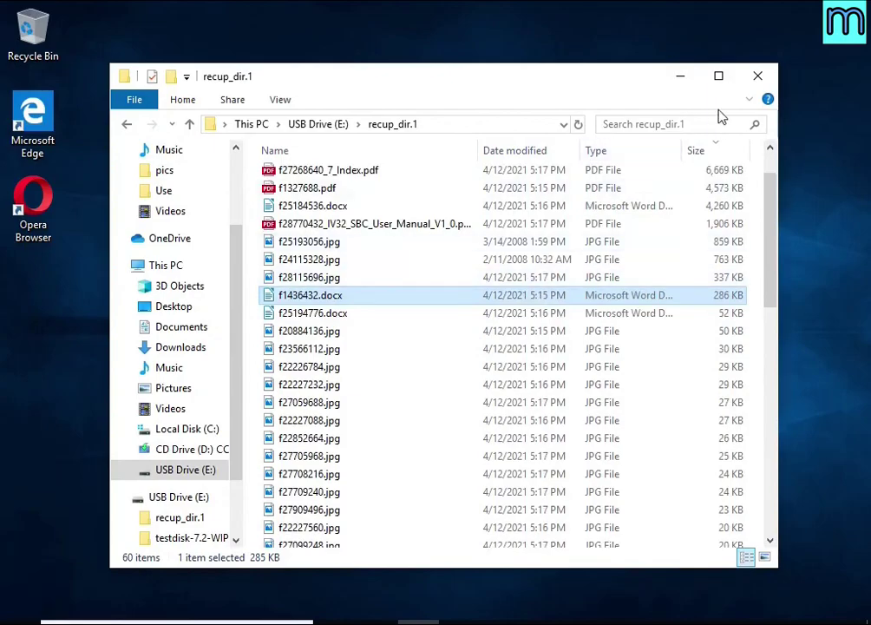
{"action": "left_click", "coordinate": [757, 76]}
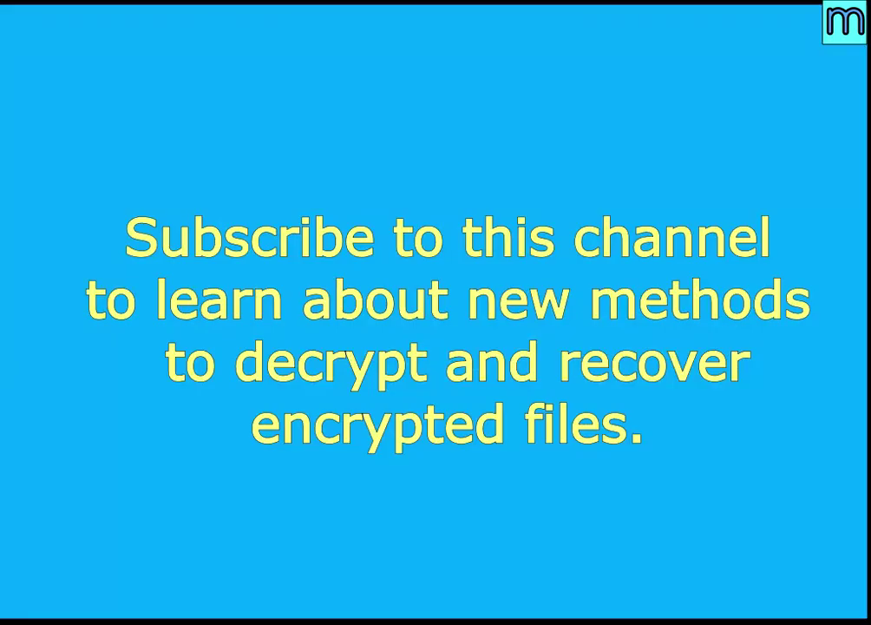